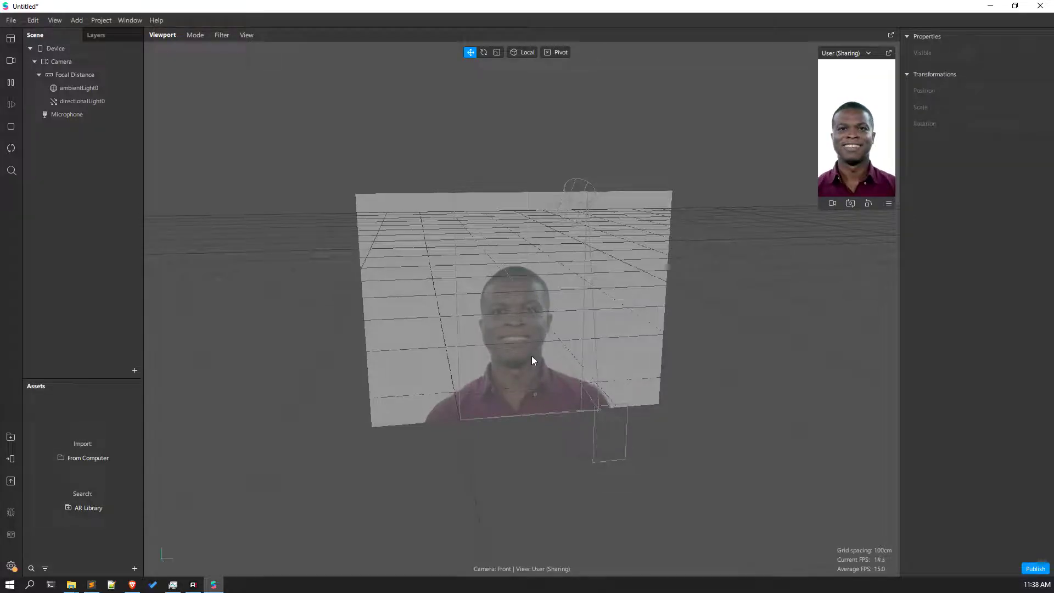
Step: Add a Sharing Experience for Instagram and Facebook to the project's experiences
middle_drag(645, 429, 602, 440)
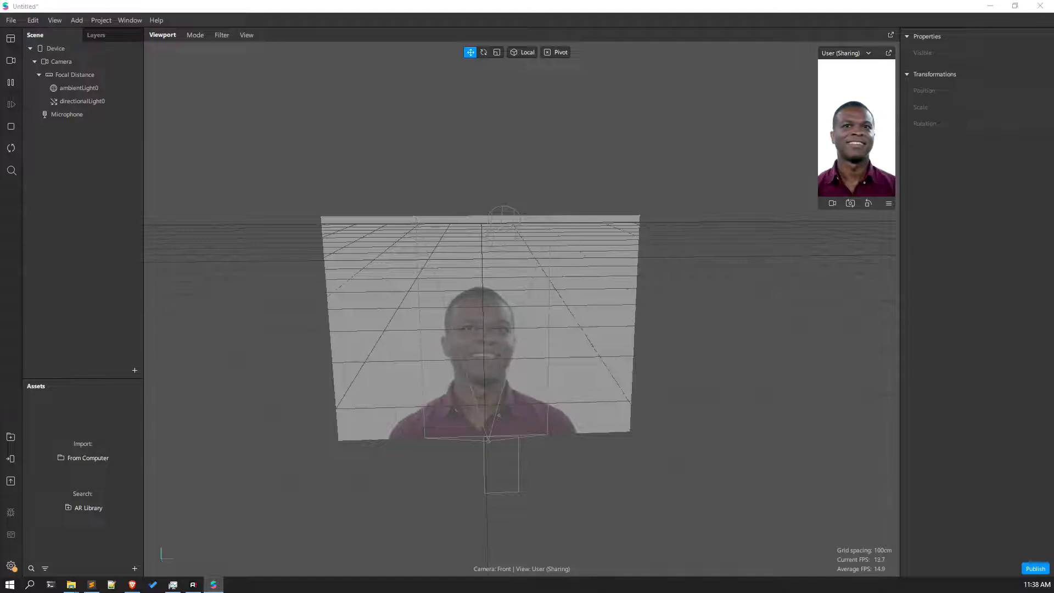
mouse_move(457, 378)
middle_down()
mouse_move(452, 385)
mouse_move(485, 359)
mouse_move(468, 363)
middle_up()
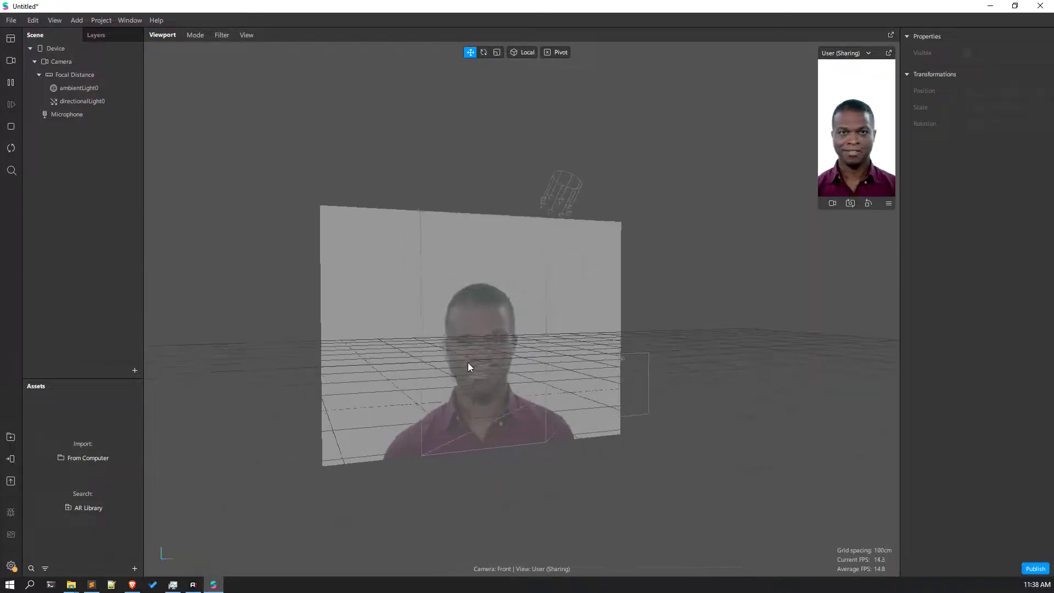
click(13, 566)
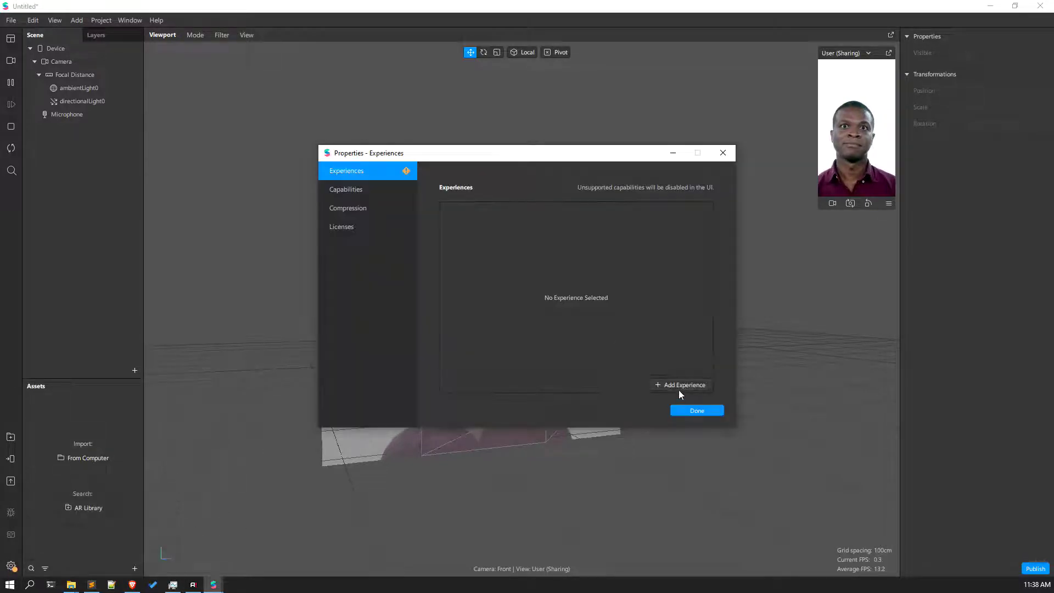
click(678, 386)
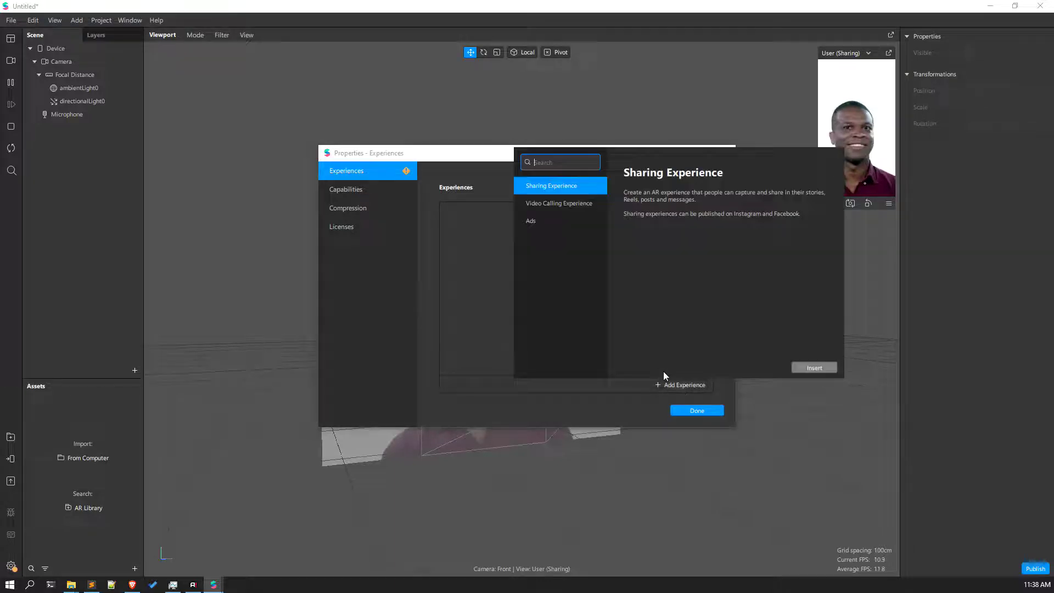
click(824, 368)
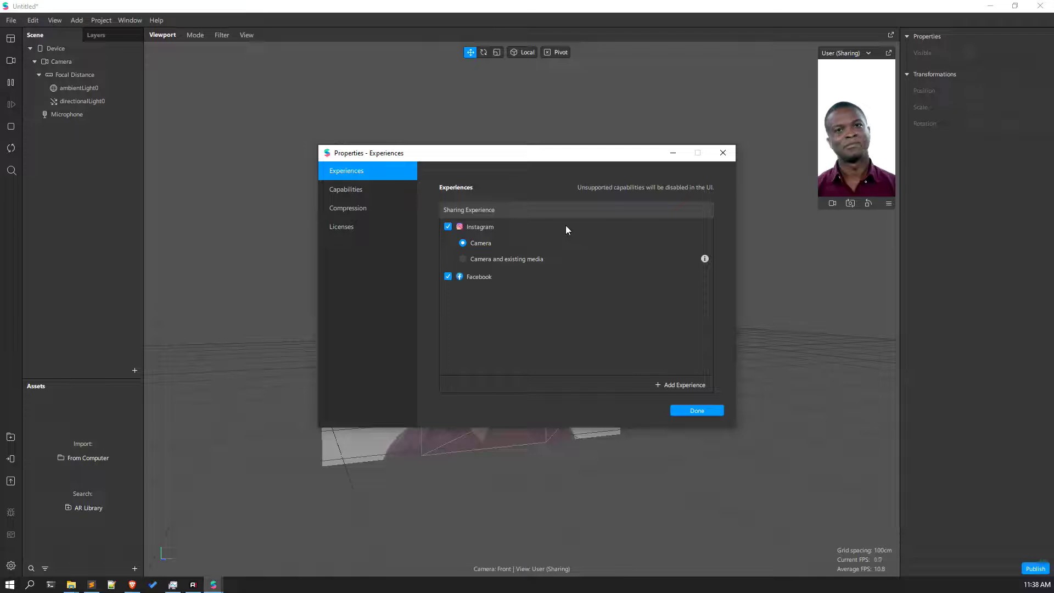
click(703, 412)
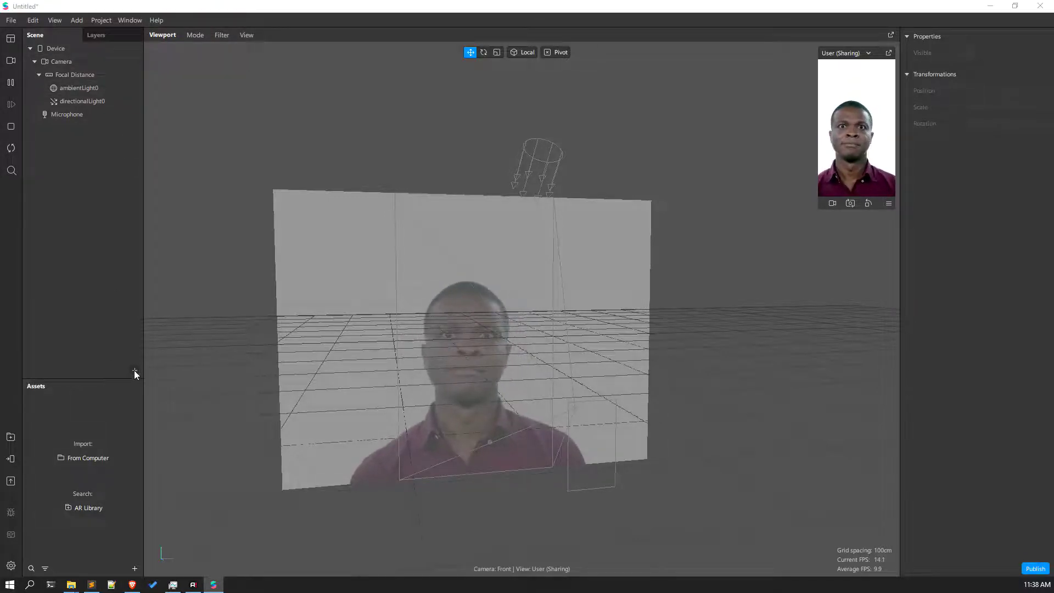
Step: Insert a Face Tracker object into the scene
click(134, 371)
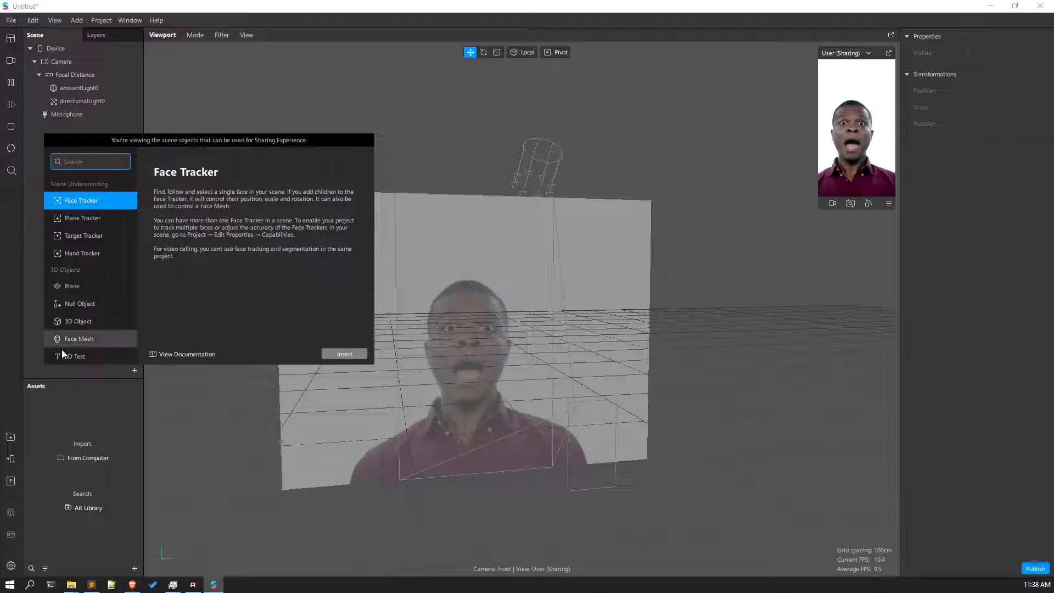
click(25, 313)
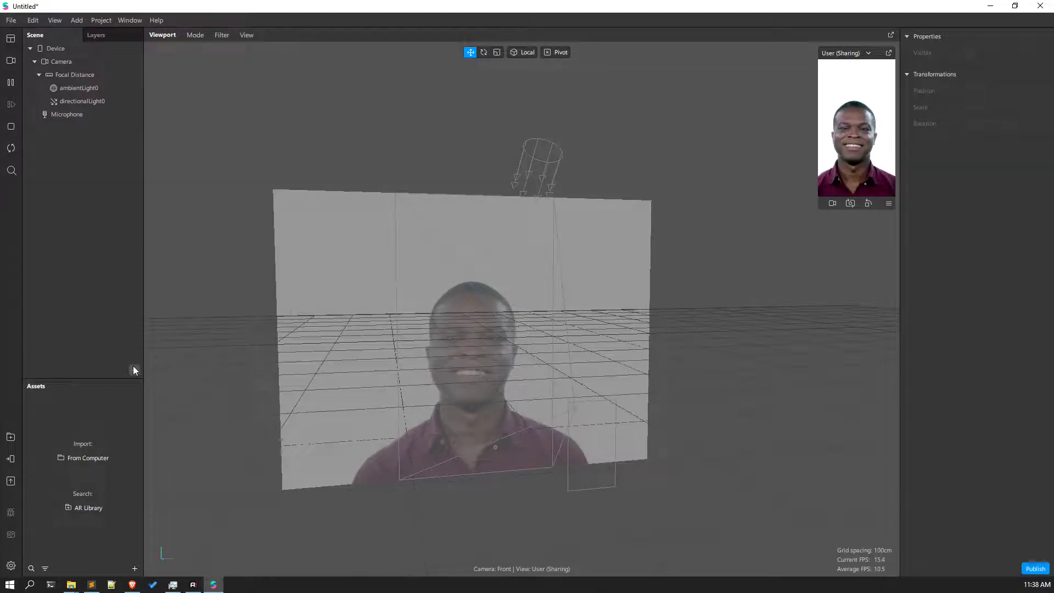
click(134, 370)
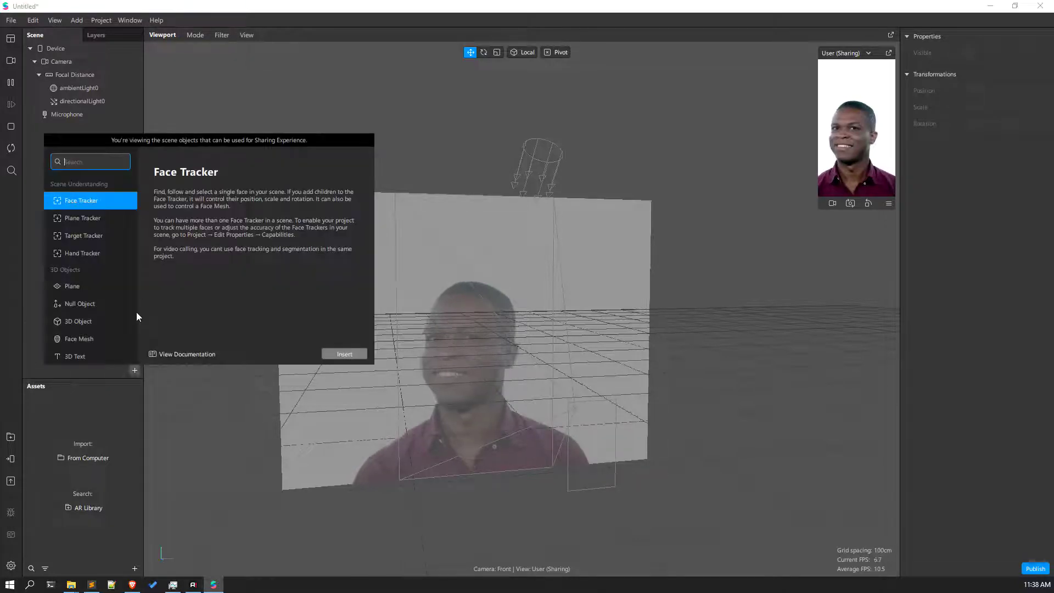
click(352, 355)
click(350, 354)
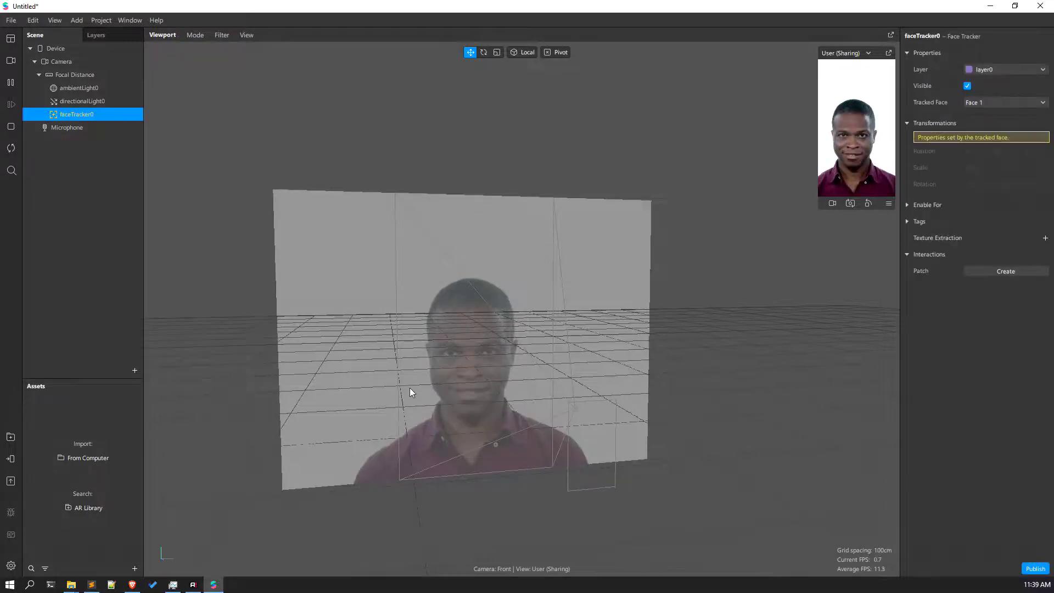
drag(452, 394, 521, 370)
scroll(471, 369, up, 3)
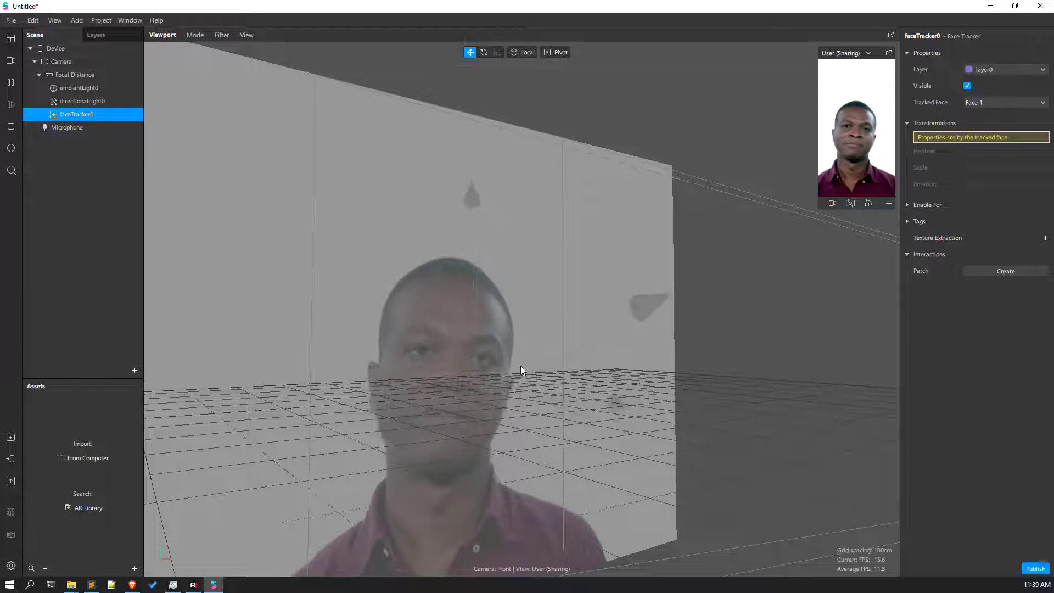
click(99, 197)
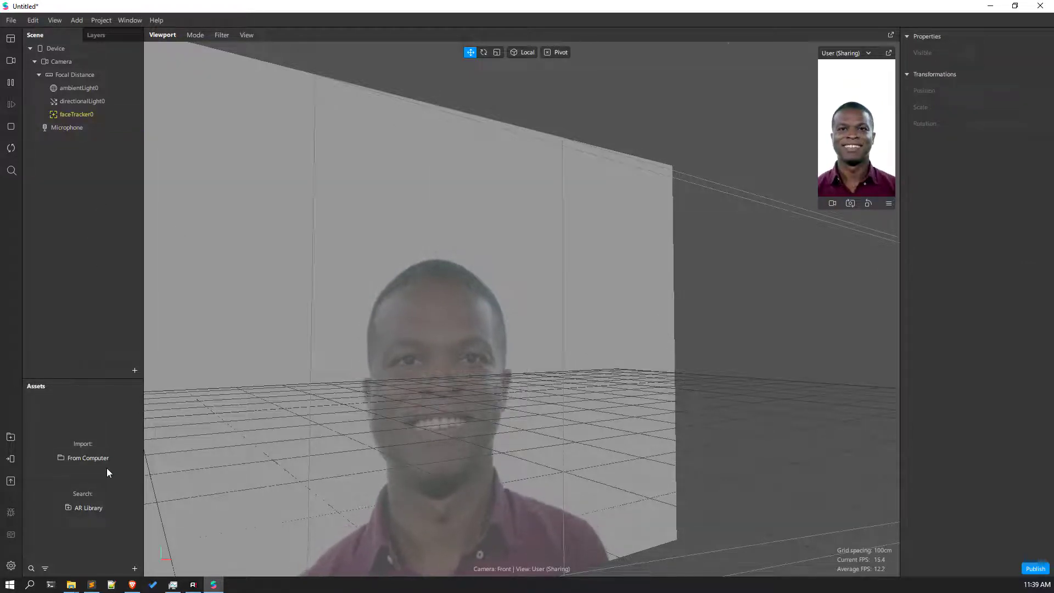
Step: Find the Head Occluder block in the AR Library's Blocks category and import it into the project
click(85, 512)
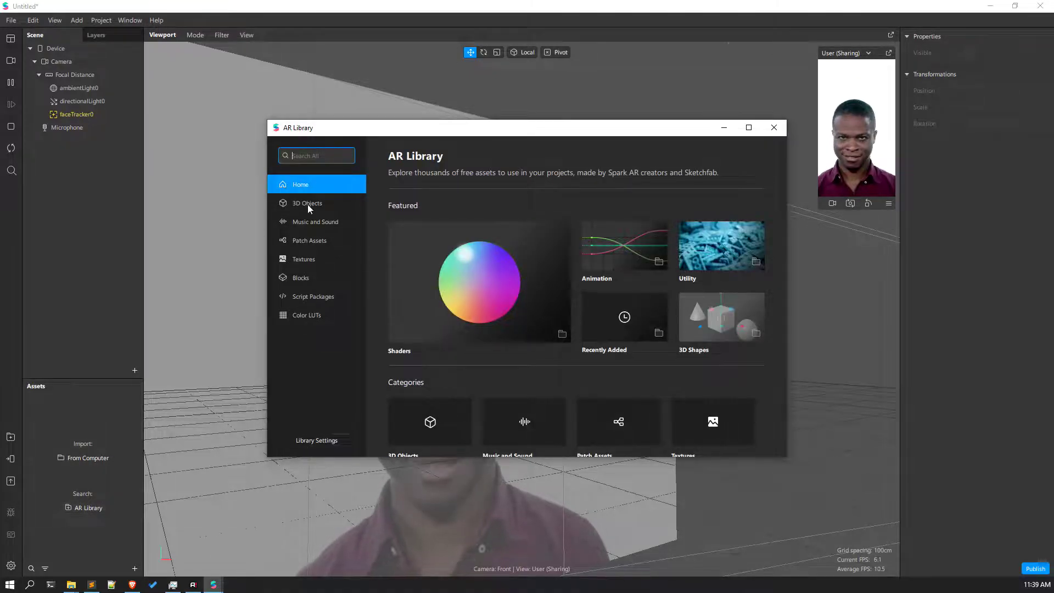
click(301, 279)
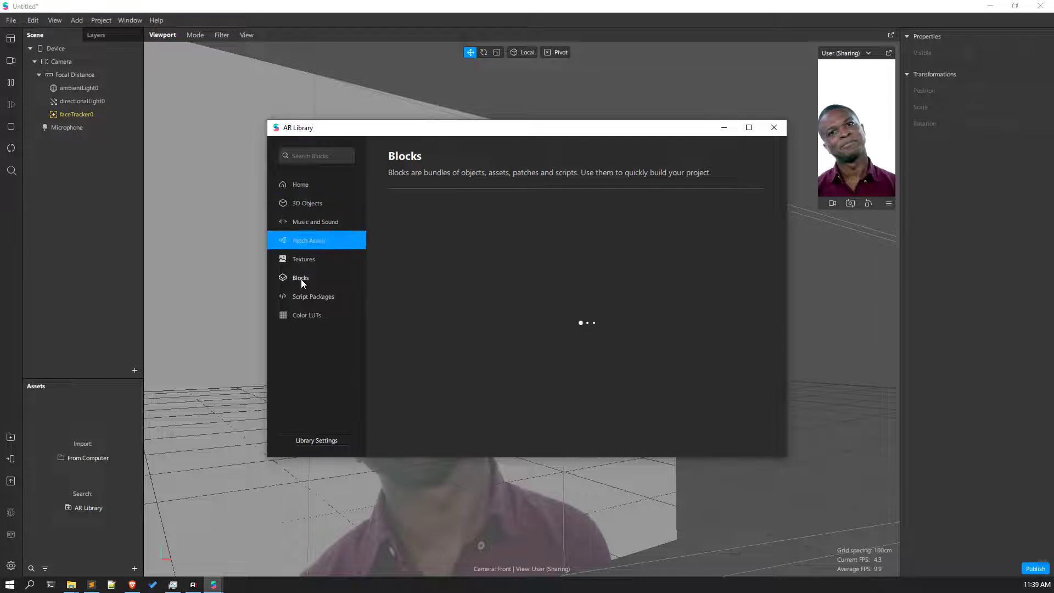
scroll(492, 360, down, 5)
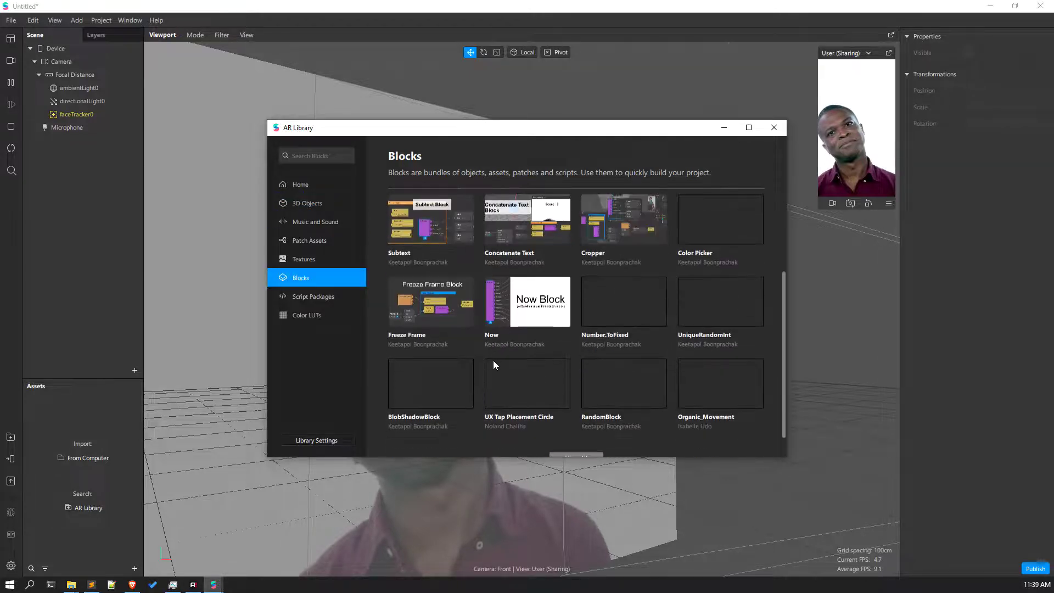
scroll(493, 360, up, 5)
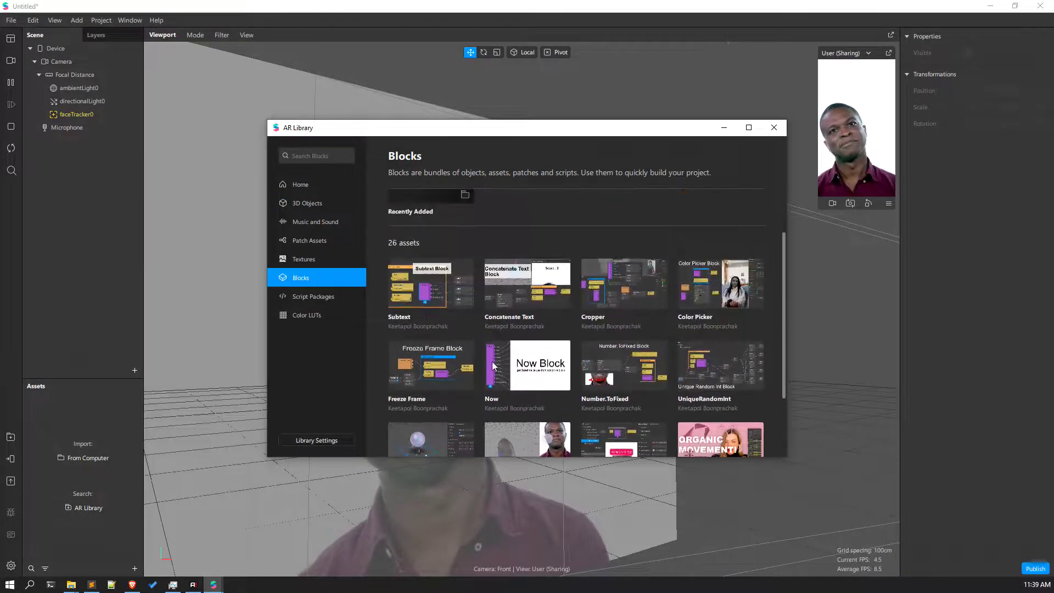
click(316, 155)
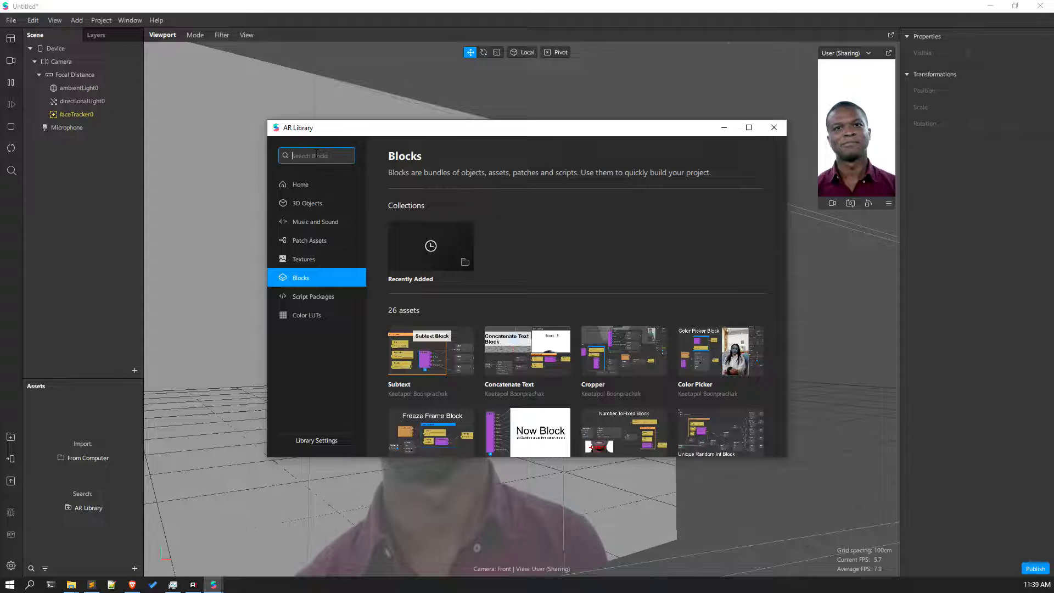
text(Head)
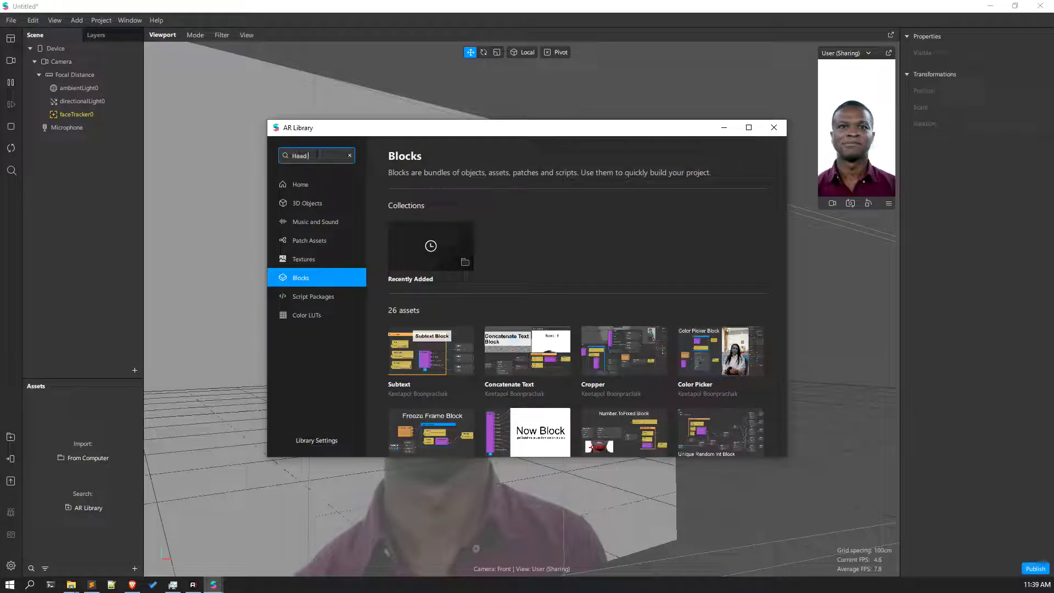
text( Or)
text(luder)
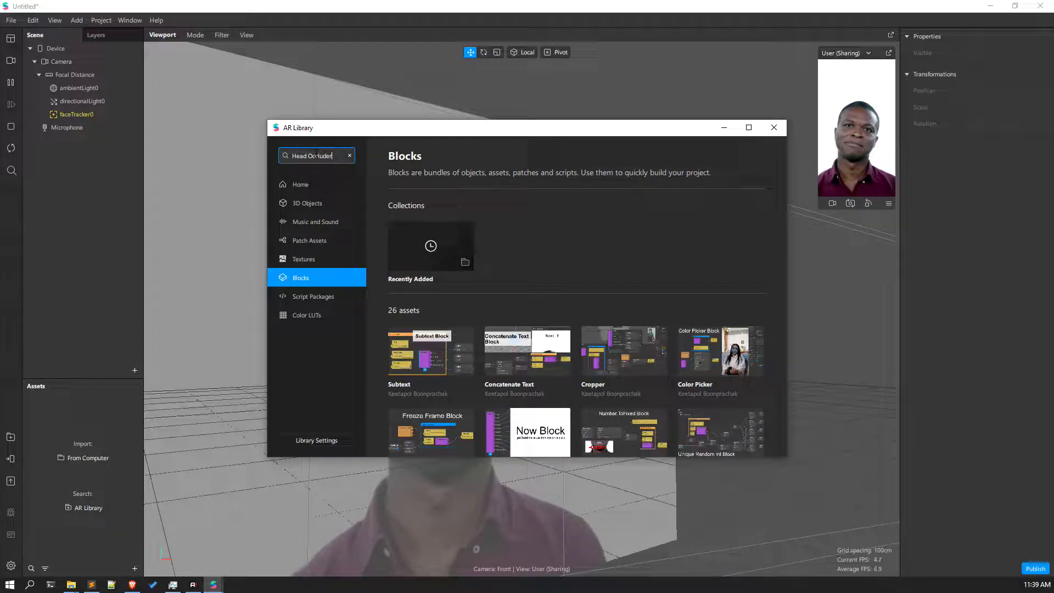
key(Return)
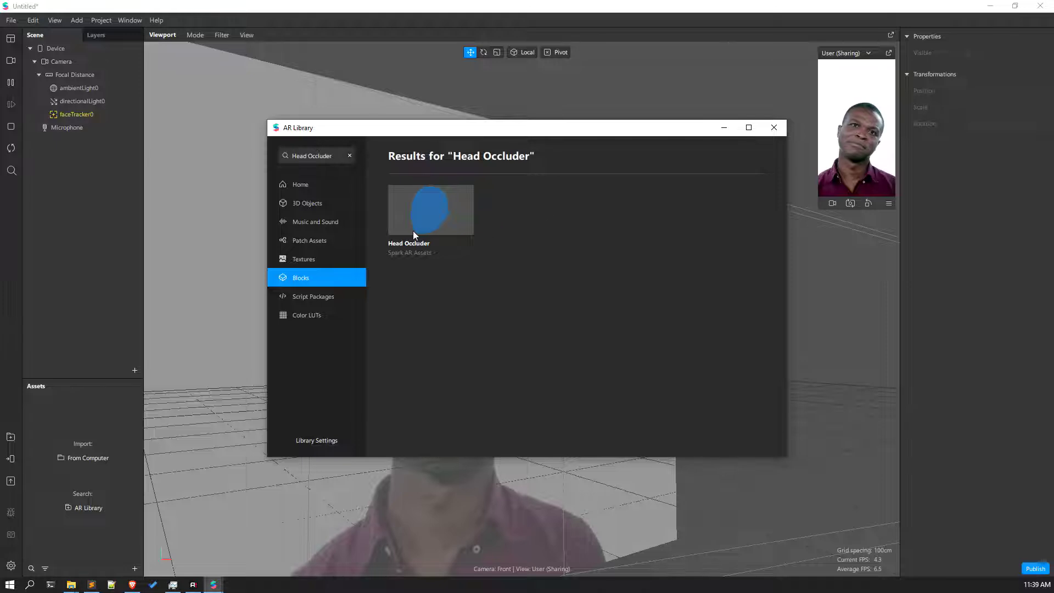
click(416, 213)
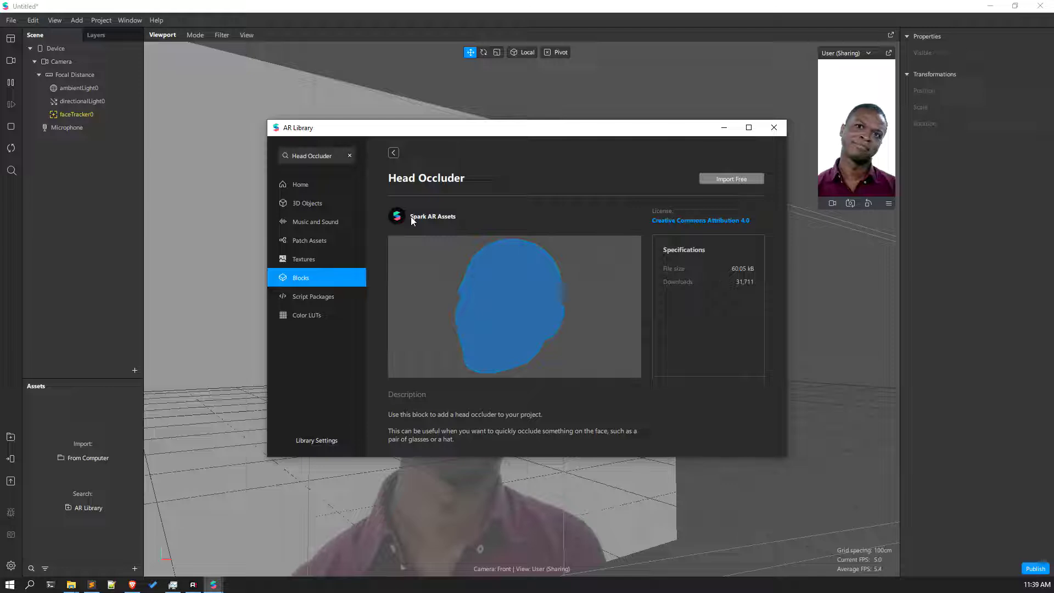
click(735, 180)
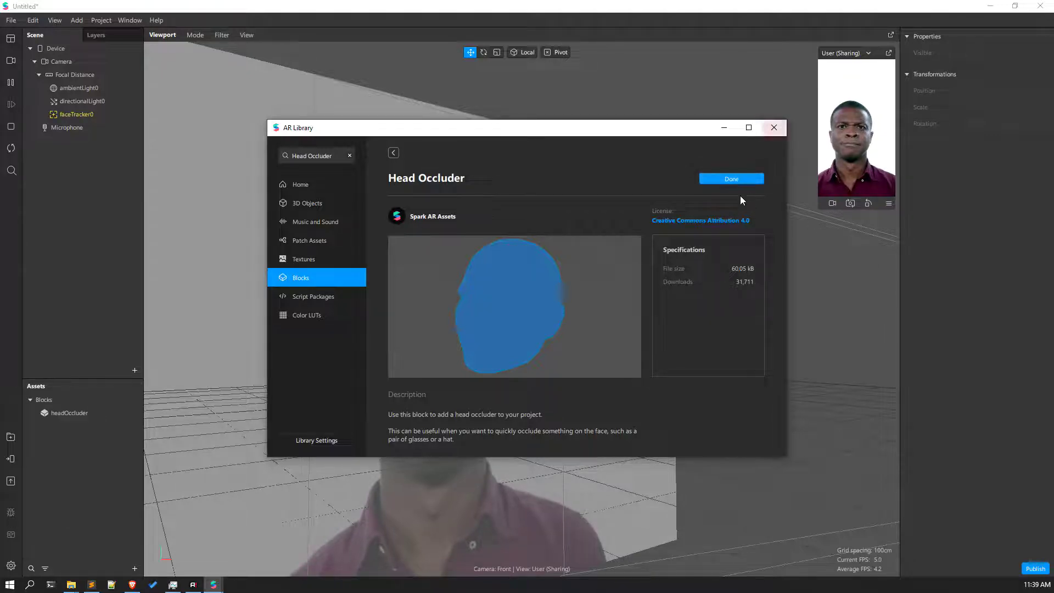
click(774, 127)
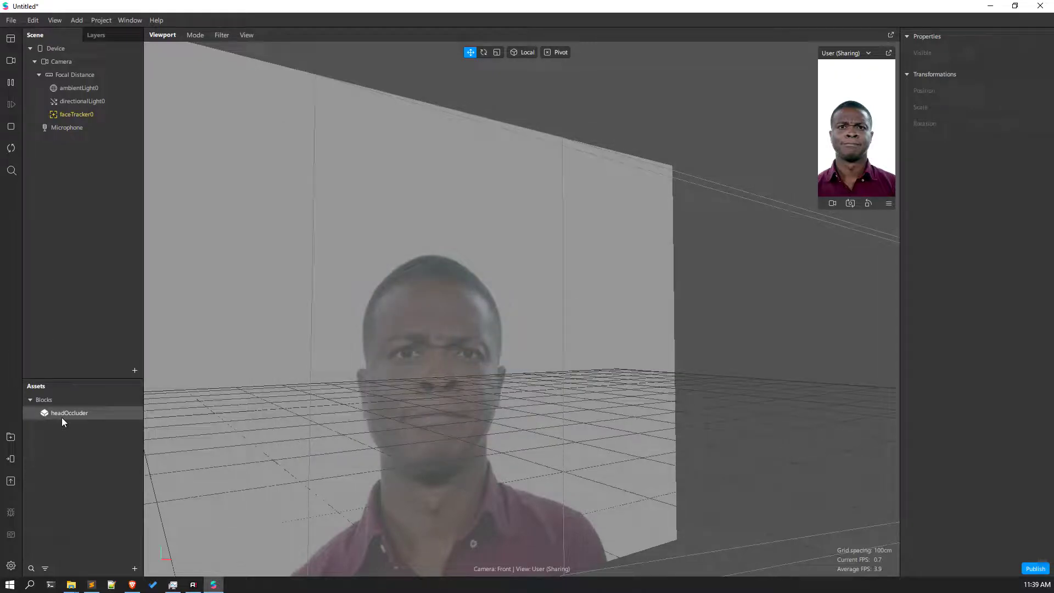
Step: Place the headOccluder block in the scene as a child of faceTracker0
click(61, 417)
drag(187, 245, 103, 119)
mouse_move(414, 377)
mouse_down()
mouse_move(486, 423)
mouse_move(421, 393)
mouse_up()
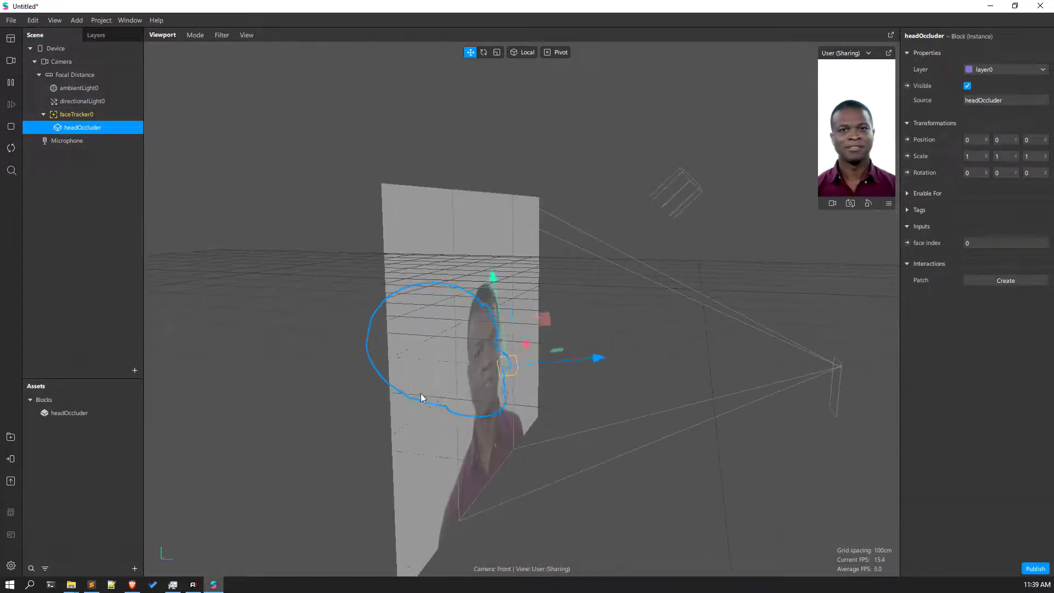
click(96, 347)
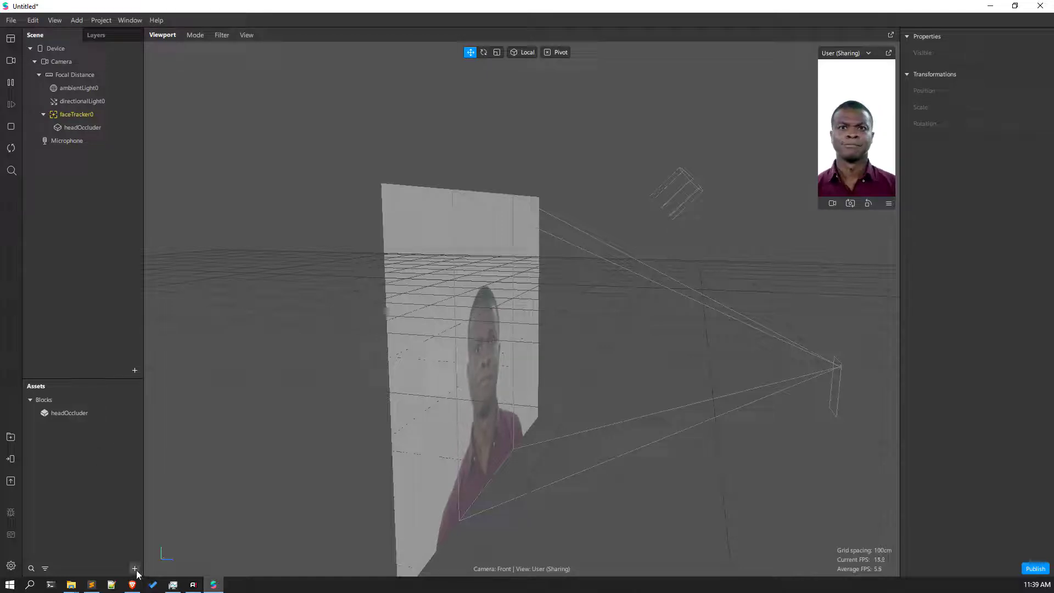
Step: Search the AR Library for "Steampunk Glasses" and import the brass goggles model with that title
click(135, 569)
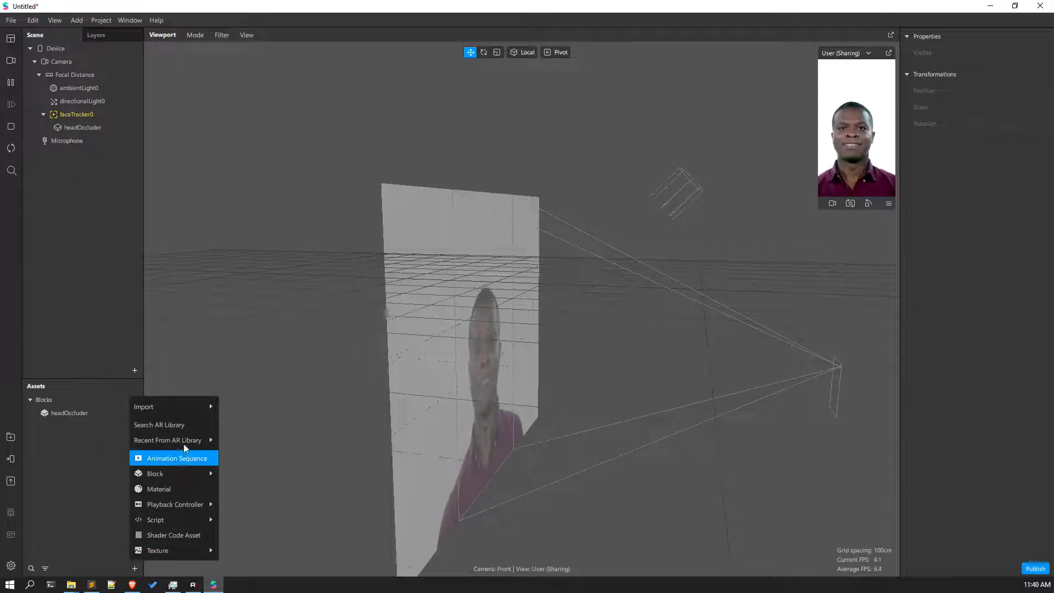
click(183, 427)
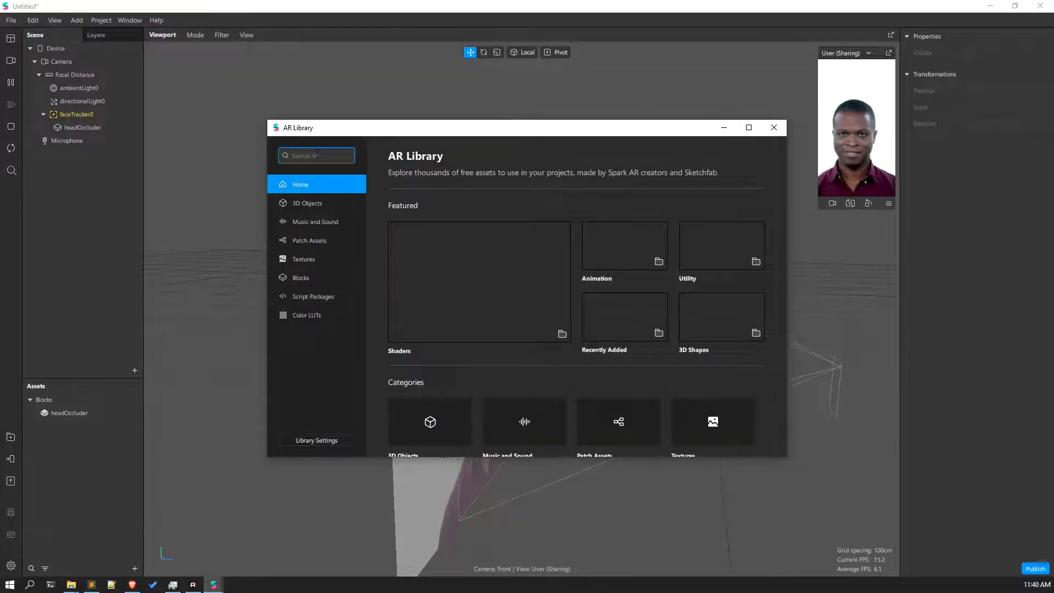
text(Steam)
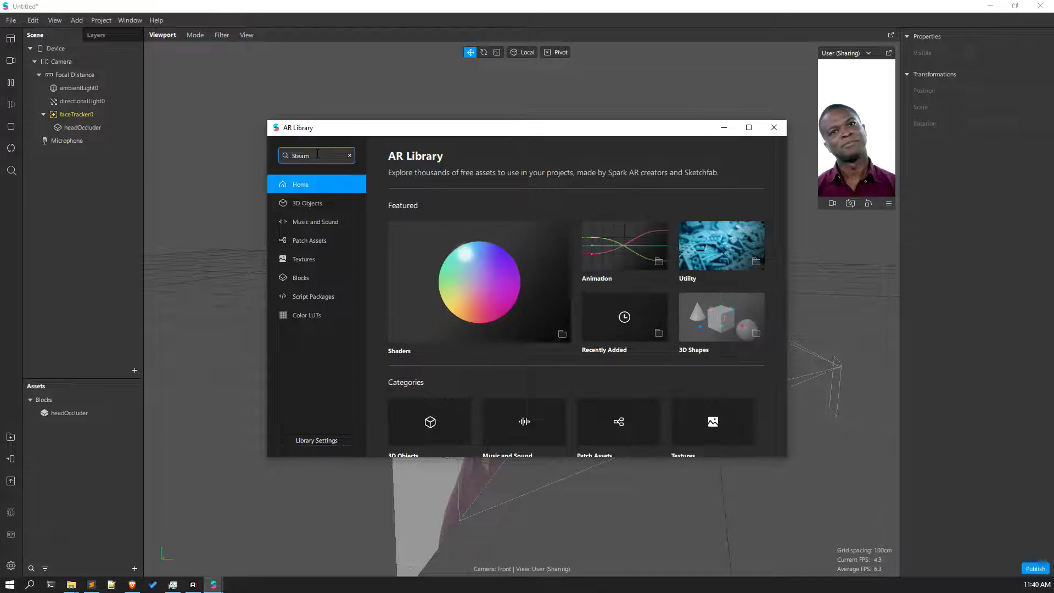
text(pu)
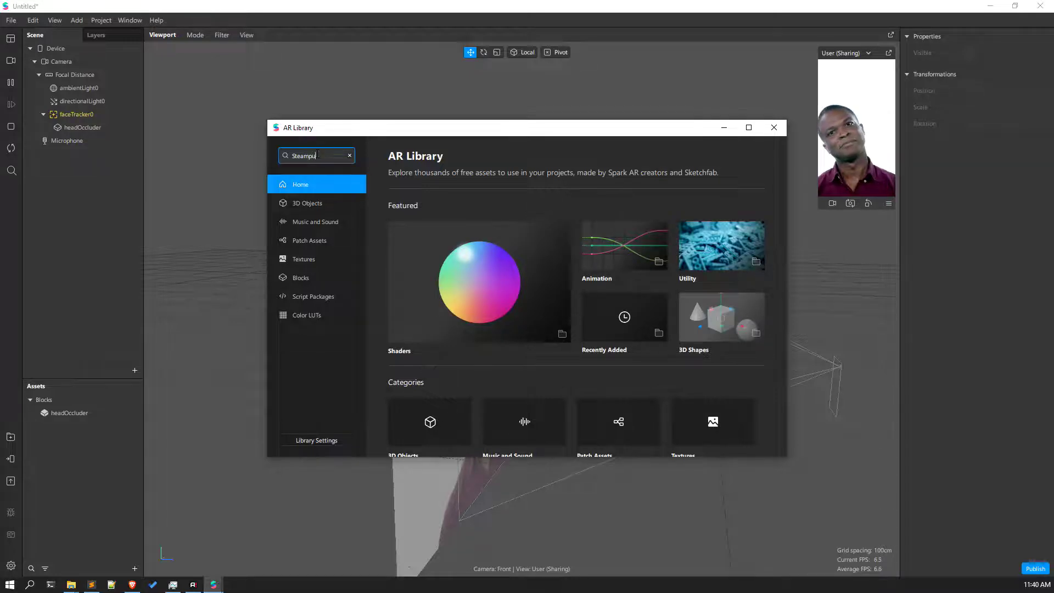
text(nk Glass)
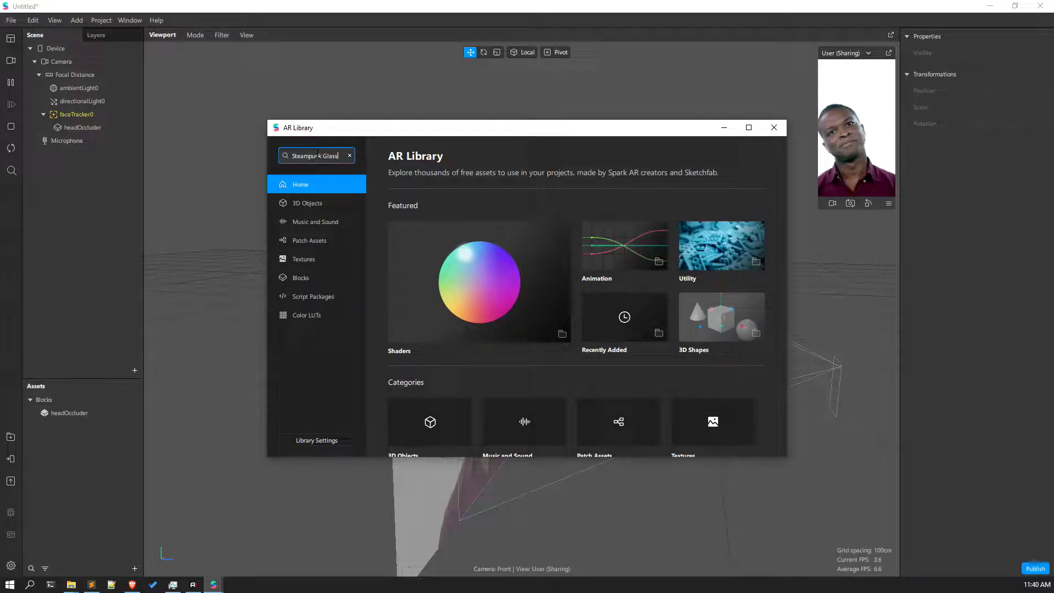
text(es)
key(Return)
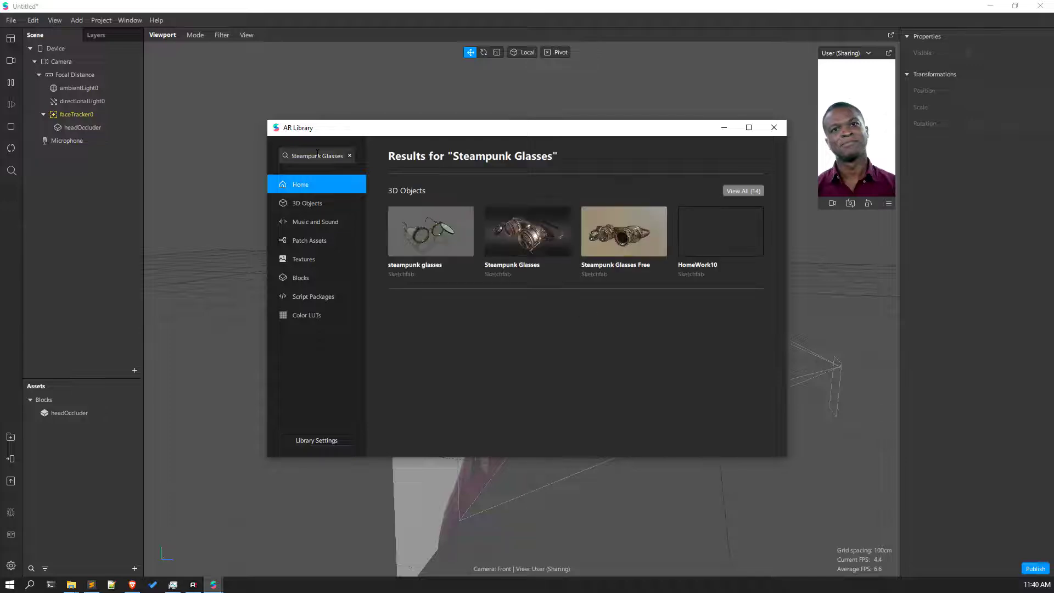
click(524, 248)
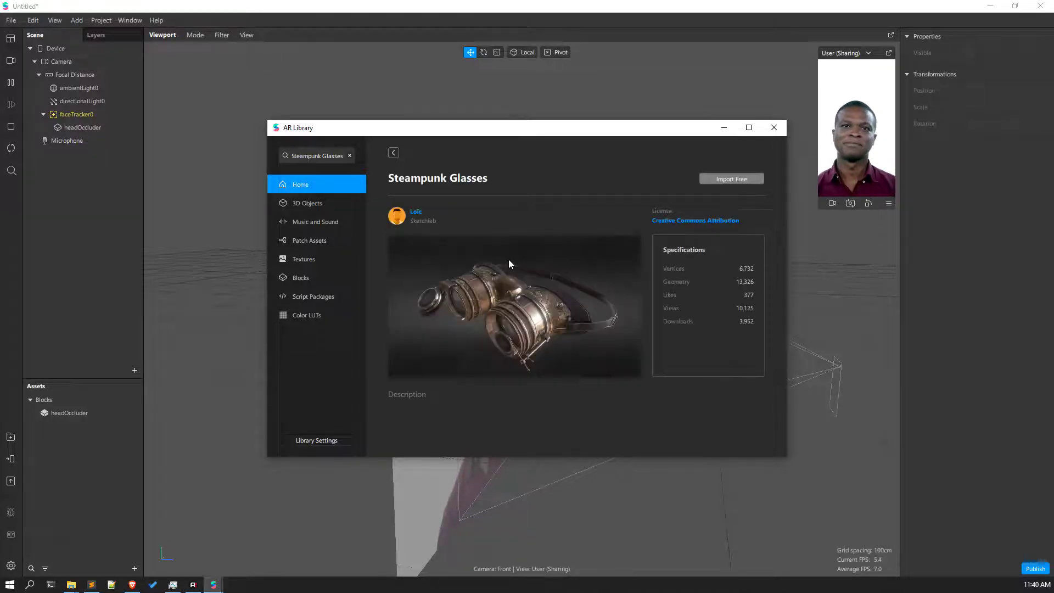
click(740, 180)
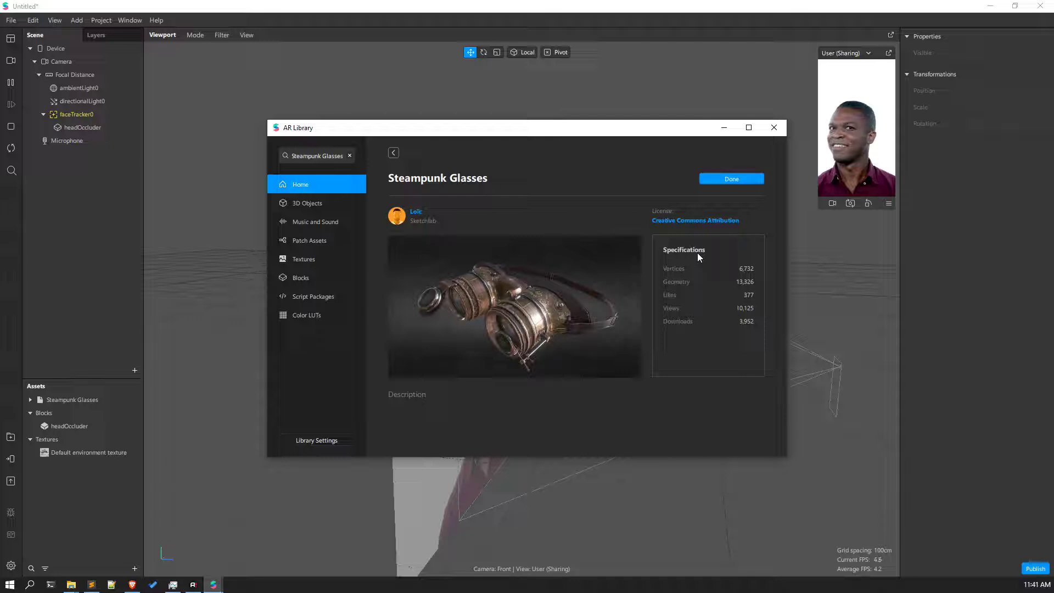
click(755, 178)
click(774, 127)
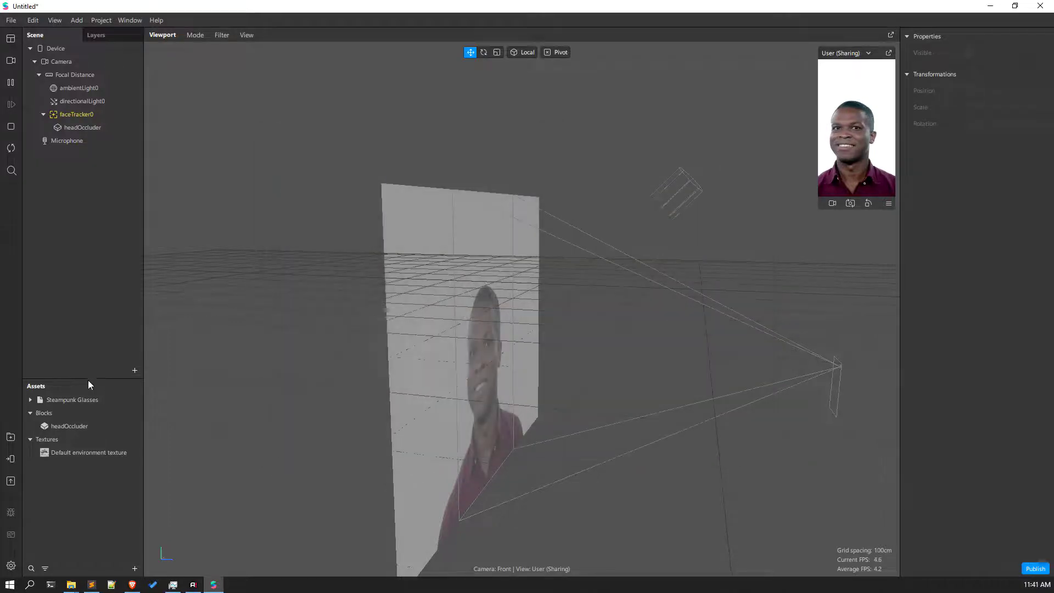
Step: Set compression to None for iOS, Android and Older Android on the glasses' baseColor, metallicRoughness and normal textures
click(29, 399)
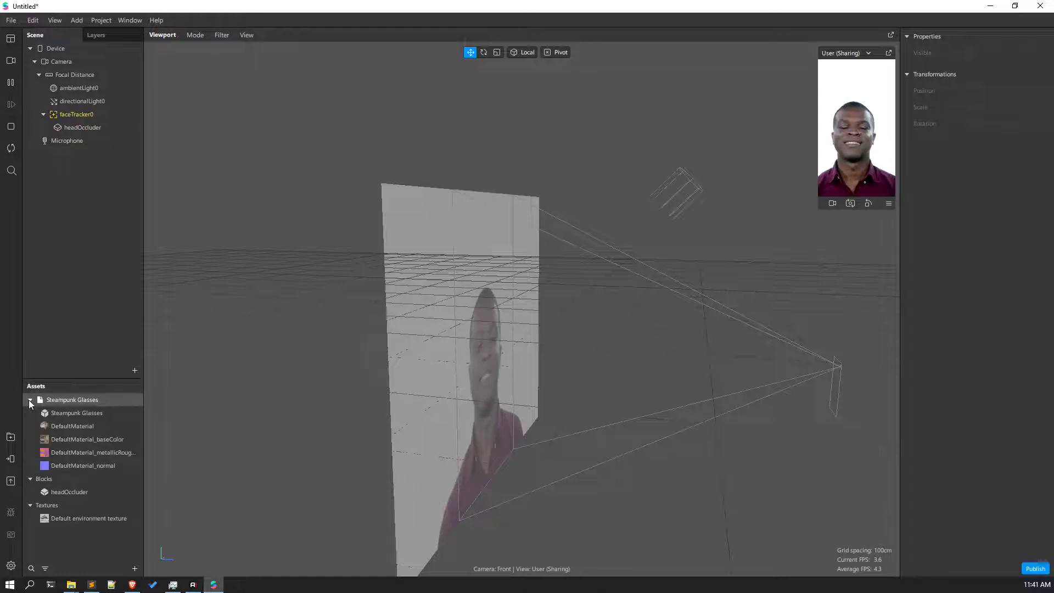
click(61, 438)
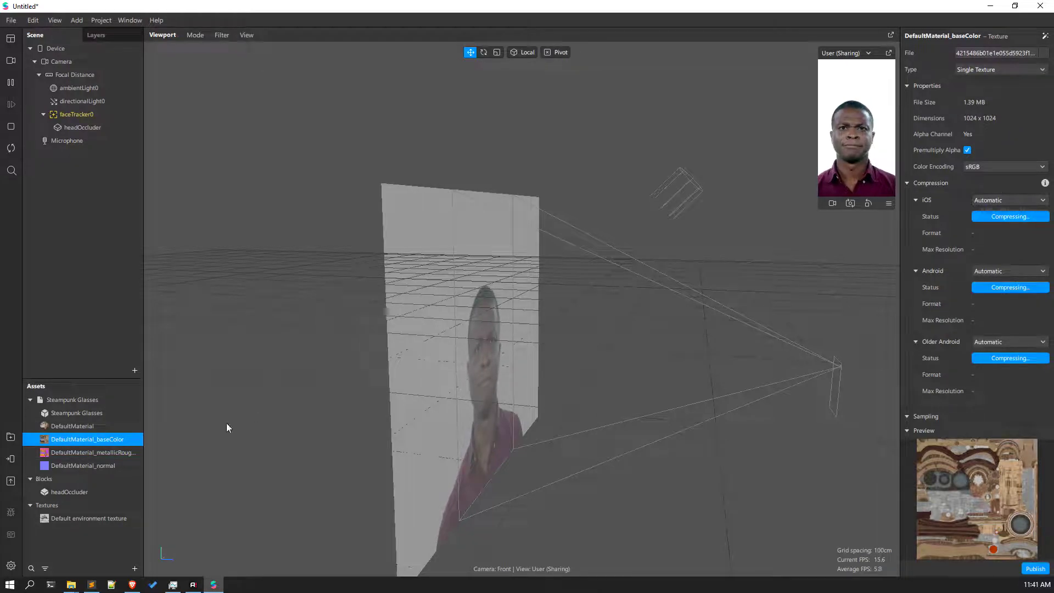
shift+click(86, 466)
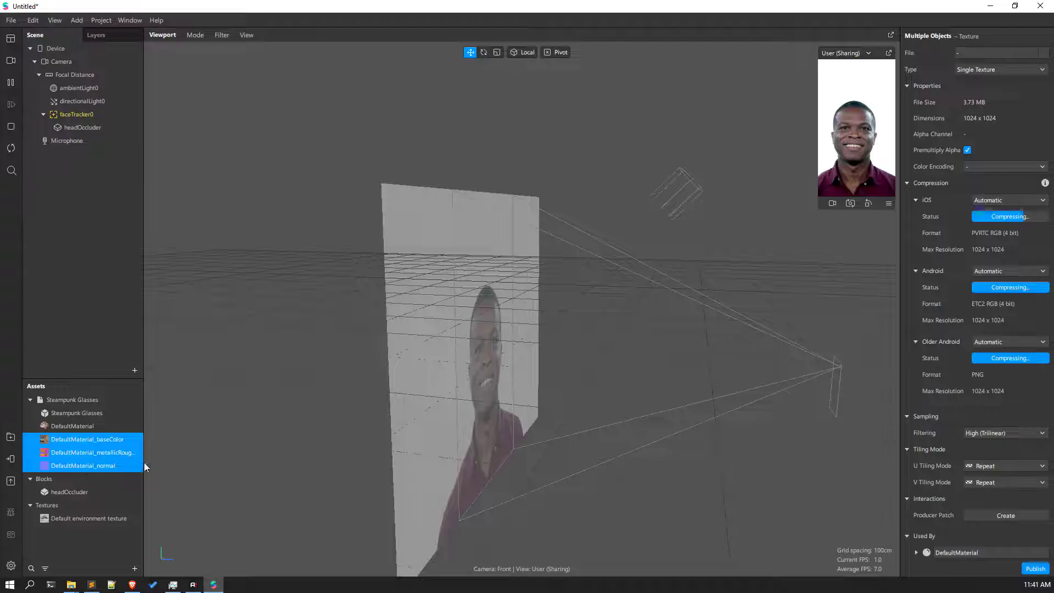
click(1022, 197)
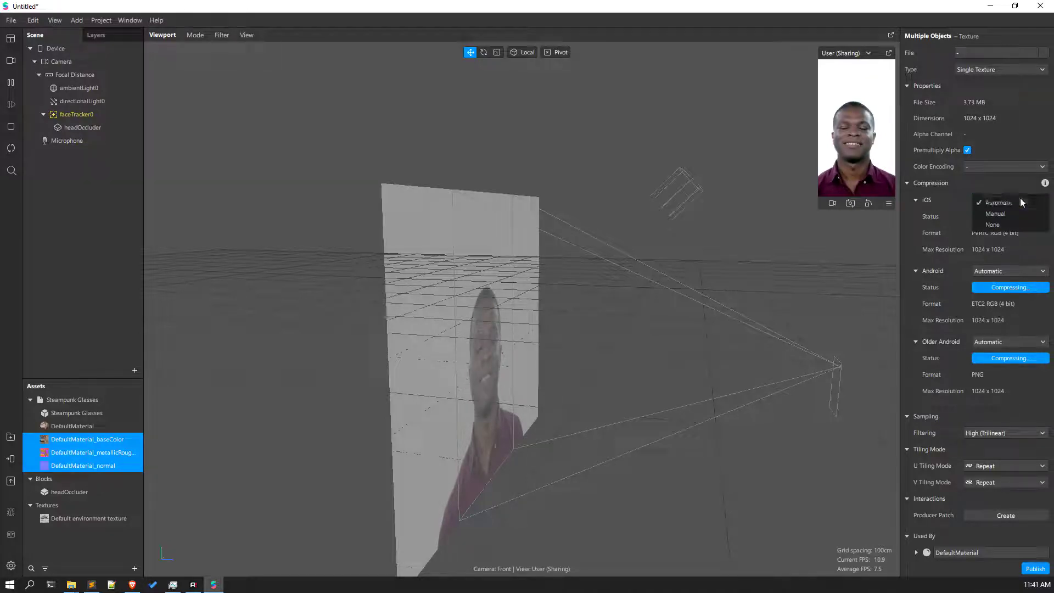
click(1011, 225)
click(1005, 238)
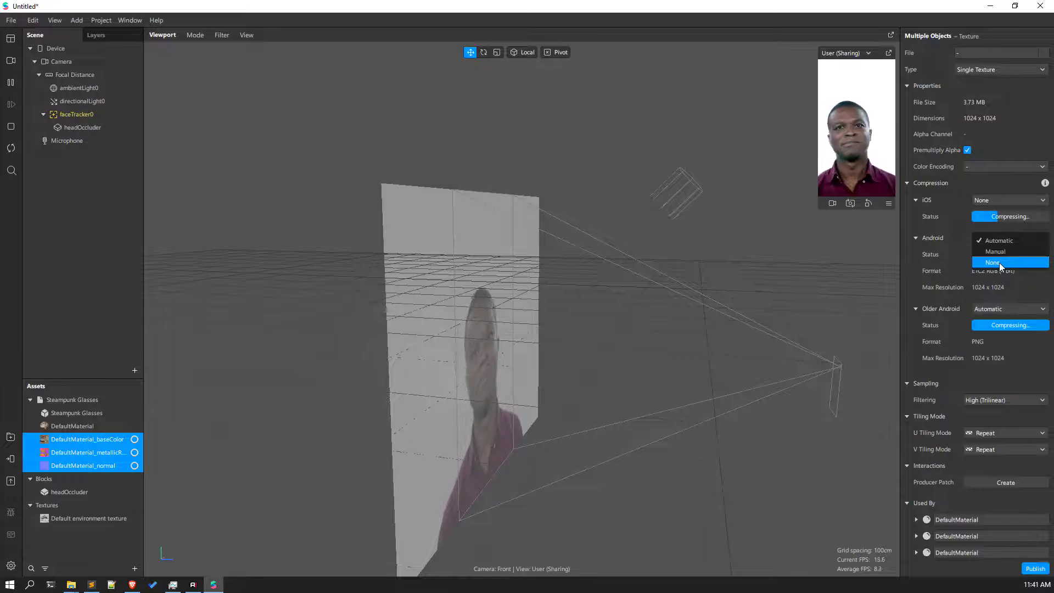
click(999, 262)
click(996, 309)
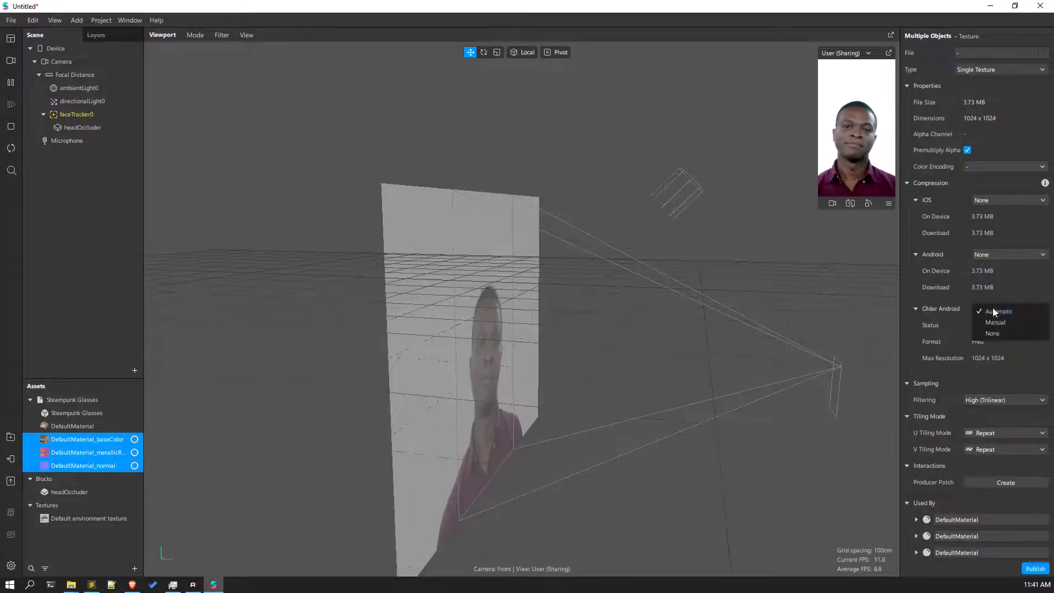
click(992, 335)
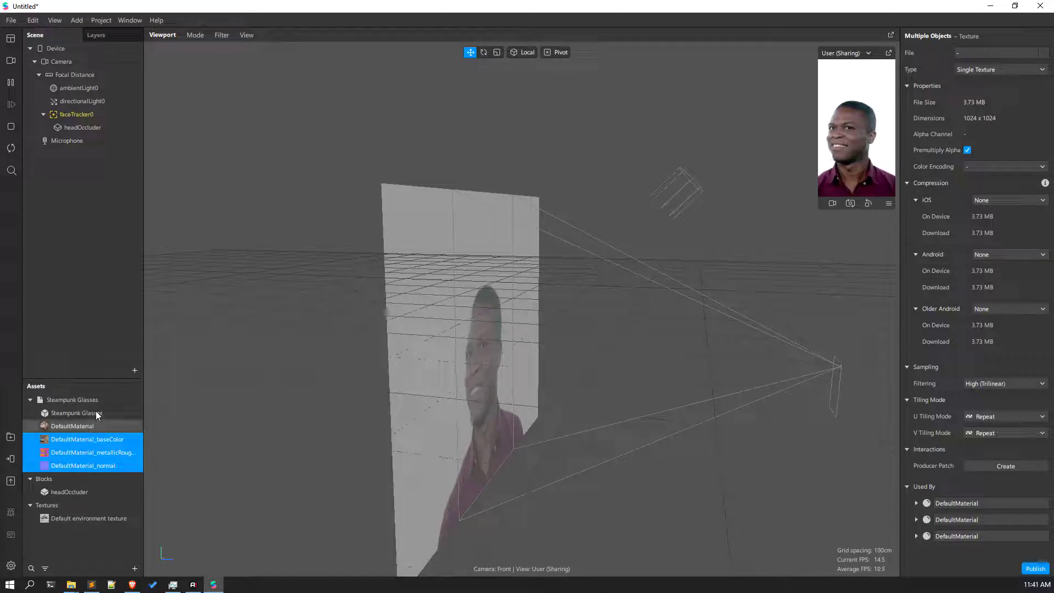
Step: Examine the properties of DefaultMaterial and the Steampunk Glasses 3D object in the assets
click(123, 424)
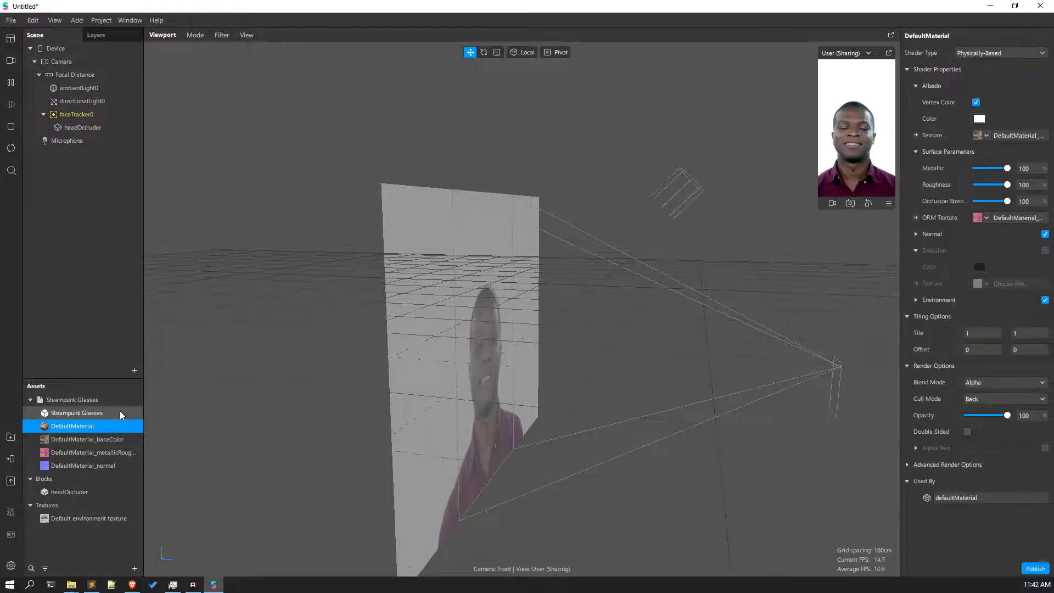
click(120, 412)
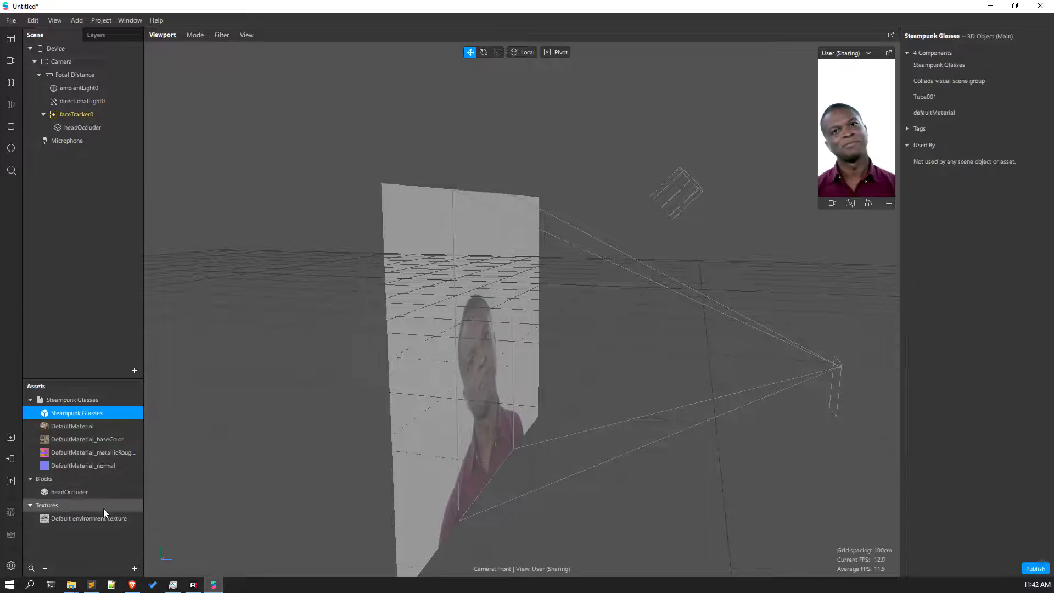
click(104, 545)
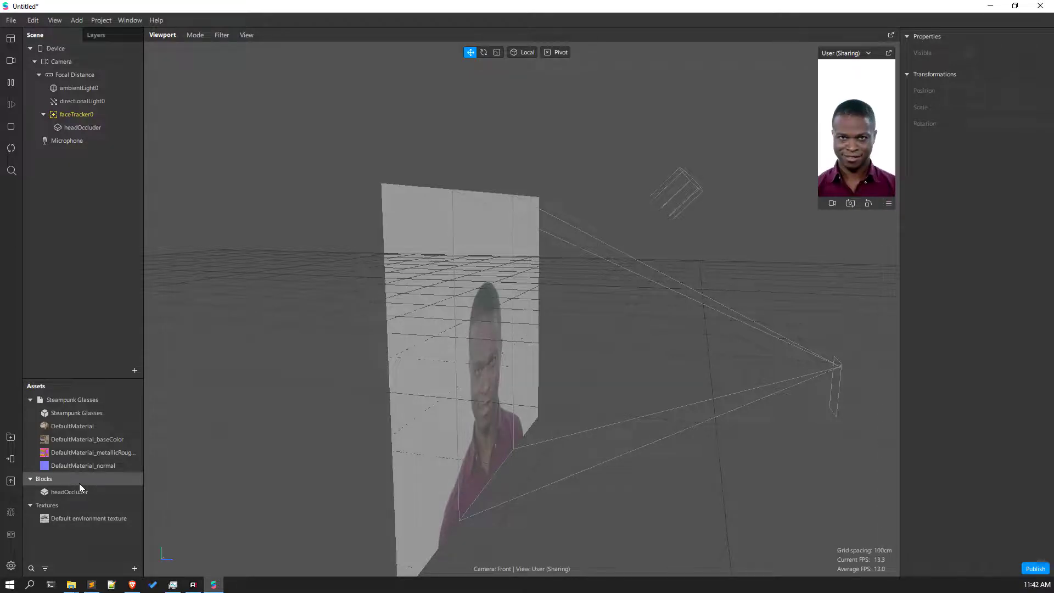
drag(807, 419, 640, 412)
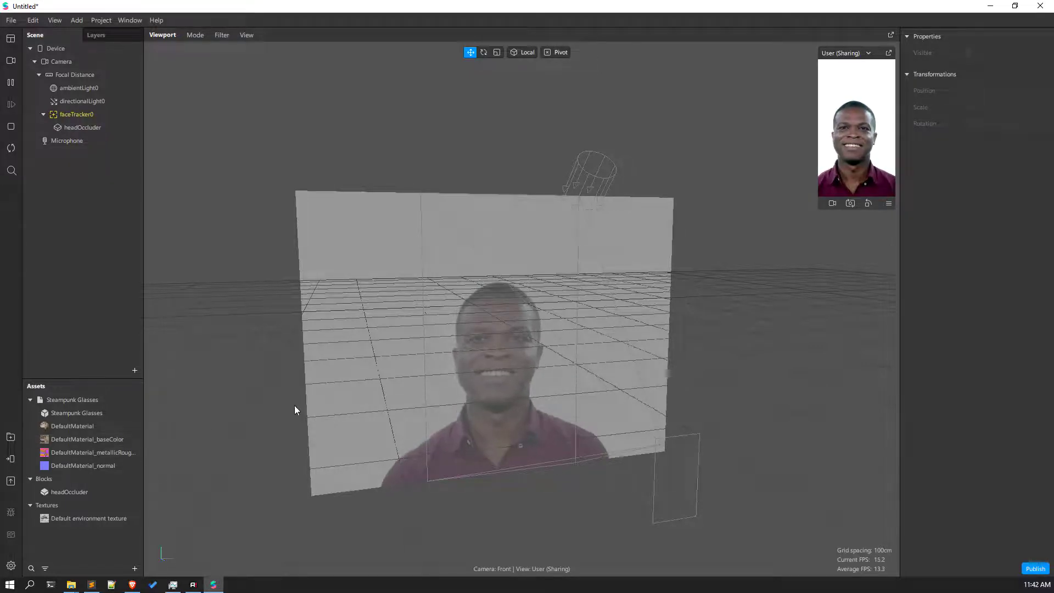
drag(489, 475, 473, 419)
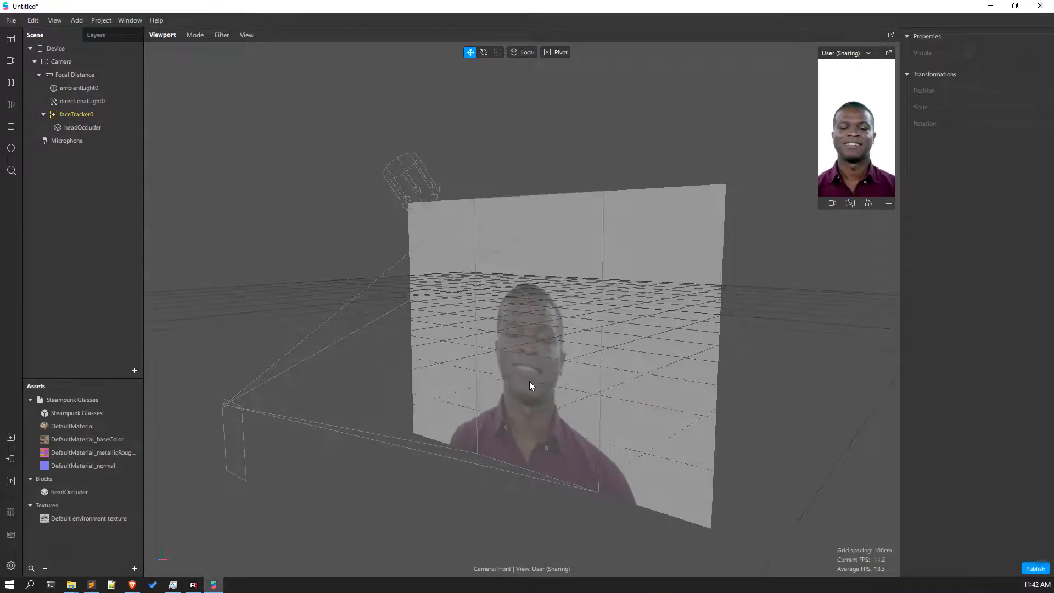
drag(529, 381, 541, 410)
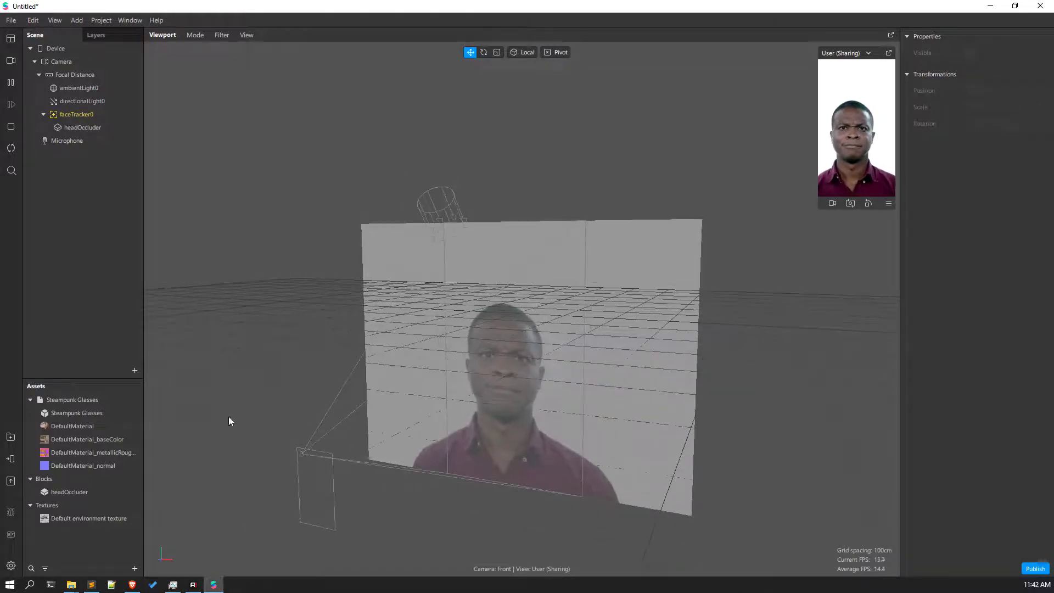
Step: Place the Steampunk Glasses object in the scene as a child of faceTracker0 and scale it down uniformly to 0.06
click(91, 413)
drag(159, 307, 113, 115)
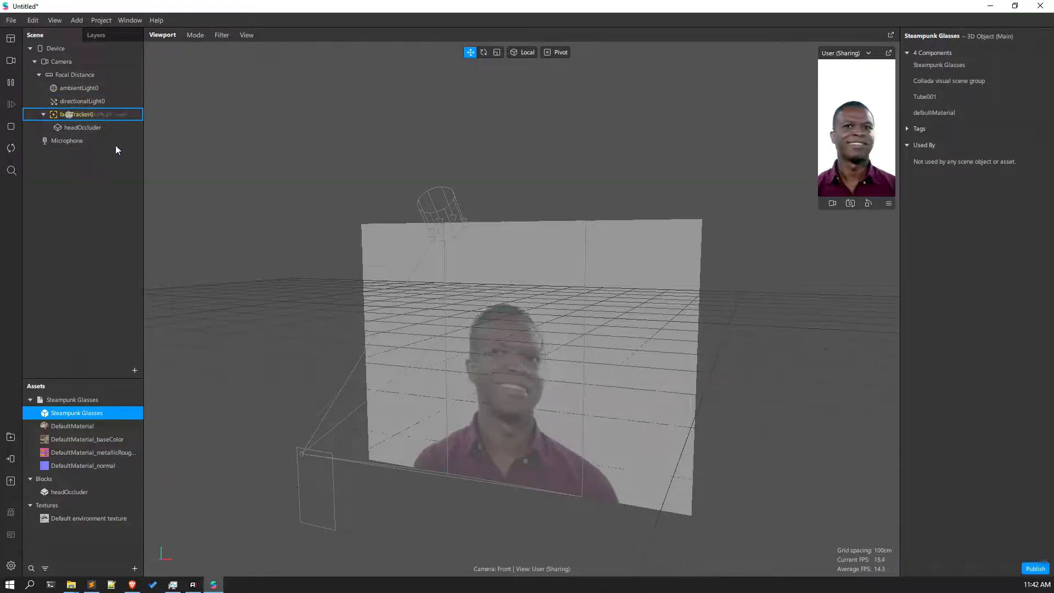
right_drag(411, 450, 572, 466)
scroll(572, 465, down, 5)
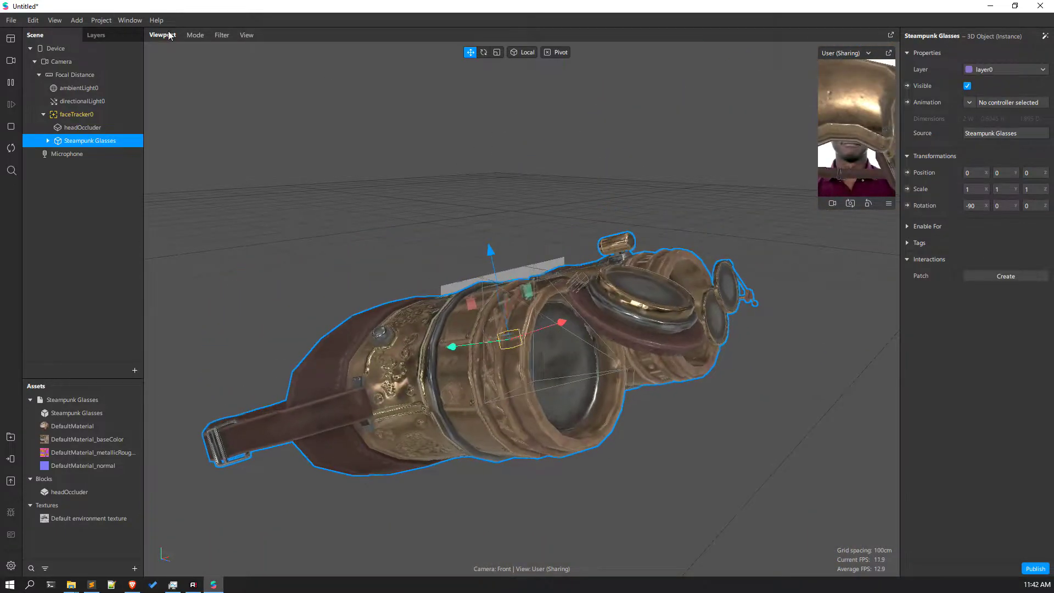
click(497, 52)
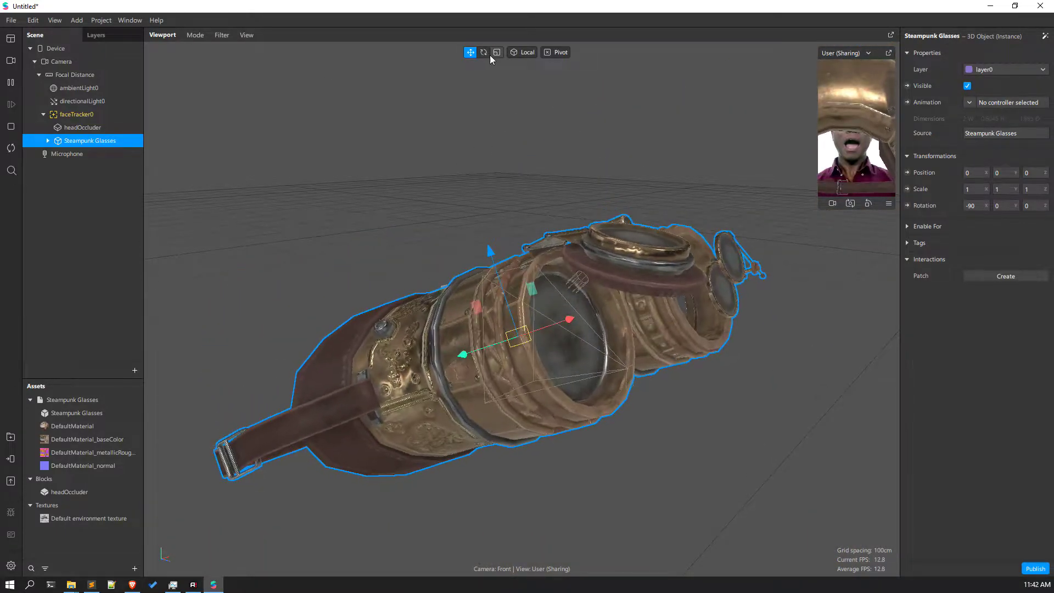
drag(515, 337, 344, 327)
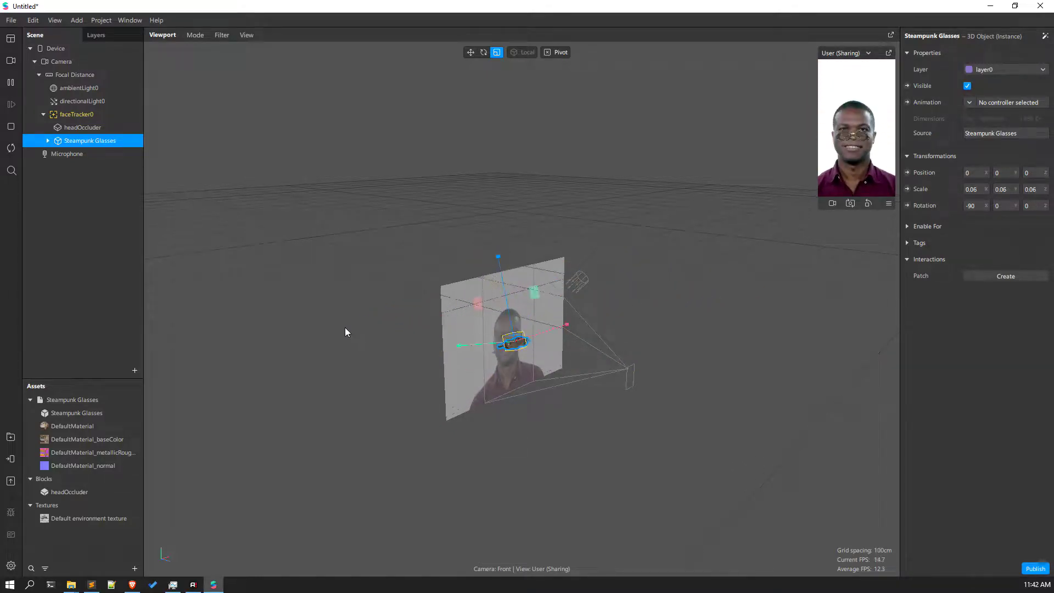
Step: Pause the preview video and enlarge the simulator preview for a closer view of the face
scroll(466, 354, up, 5)
drag(487, 322, 538, 330)
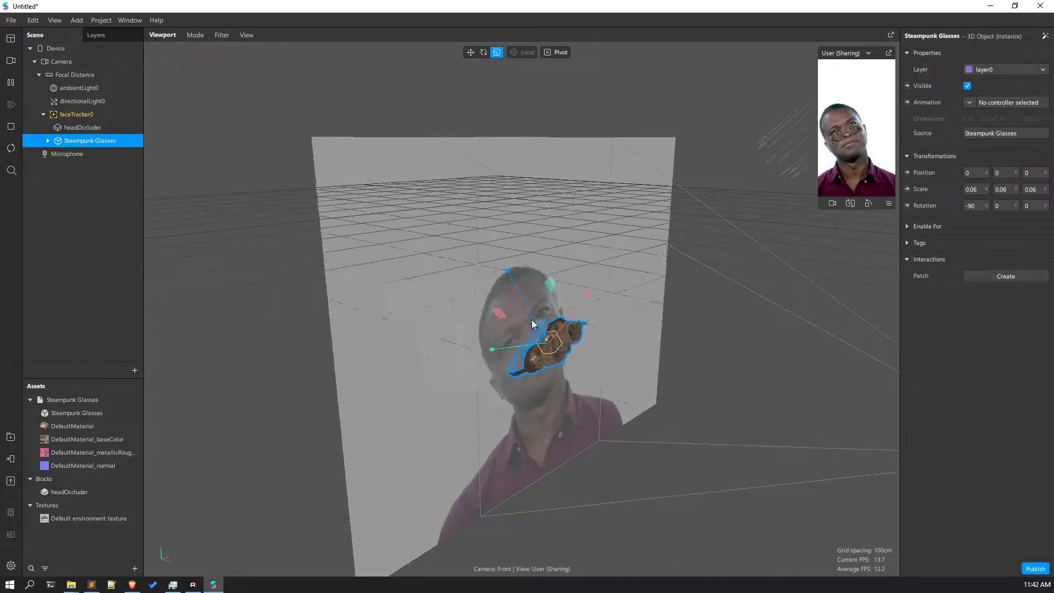
click(12, 85)
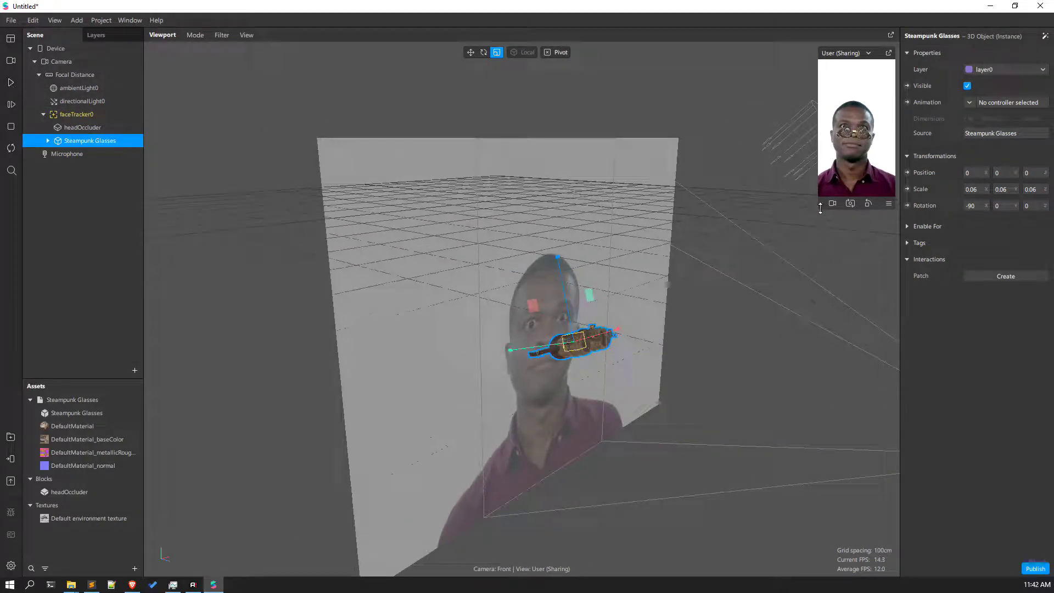
drag(820, 208, 674, 467)
Step: Scale the glasses up uniformly to about 0.096 and move them to about Y 0.039, Z -0.032 over the eyes
drag(592, 370, 472, 424)
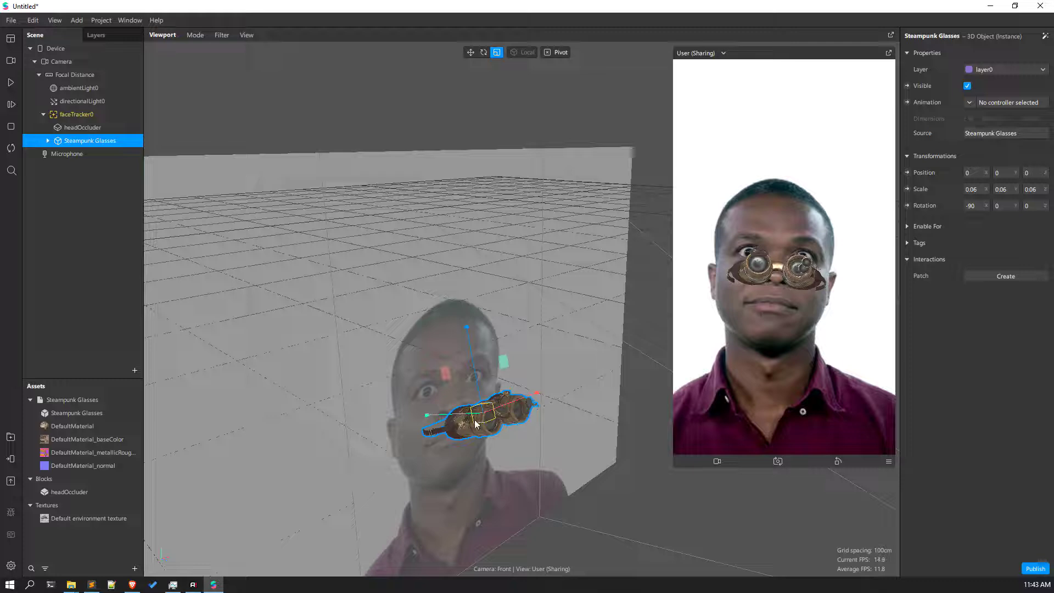
drag(484, 412, 725, 398)
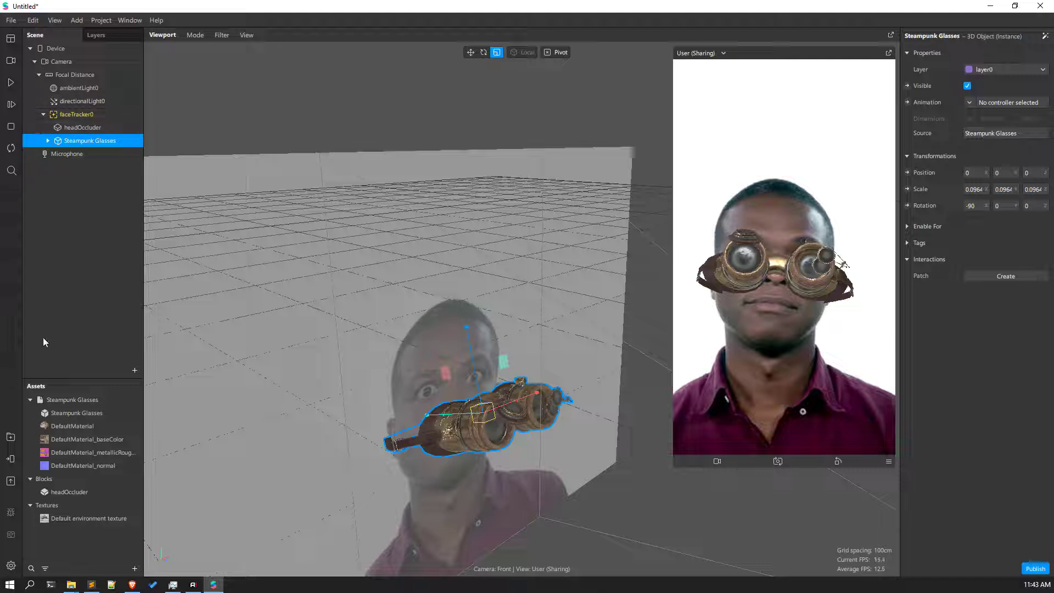
click(470, 52)
drag(489, 284, 476, 383)
drag(424, 439, 395, 442)
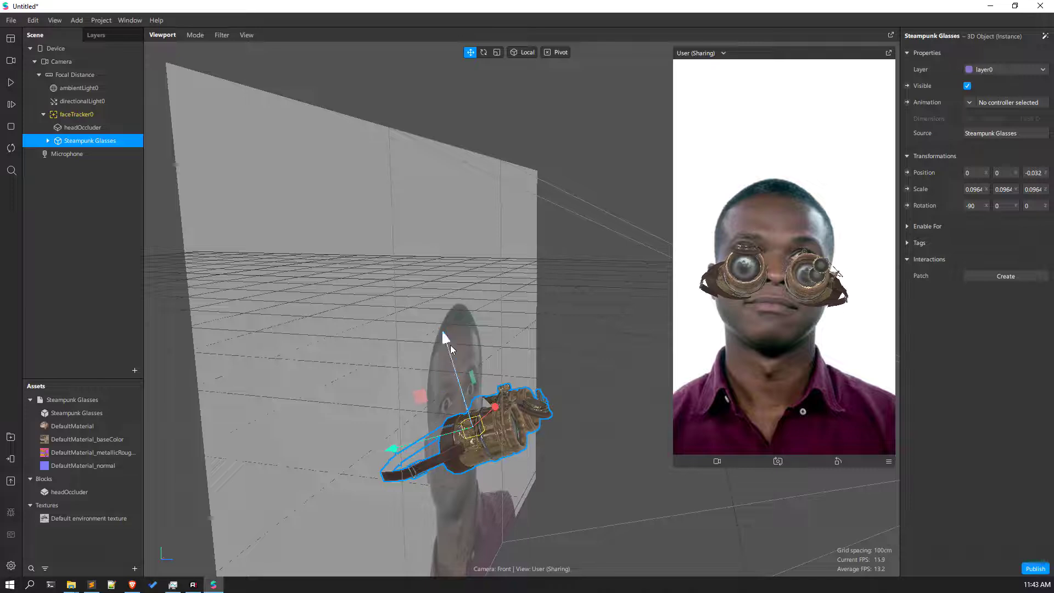
drag(444, 334, 434, 306)
Step: Run the preview to another head pose, pause it, and nudge the glasses to about X 0.006, Z -0.023
click(10, 84)
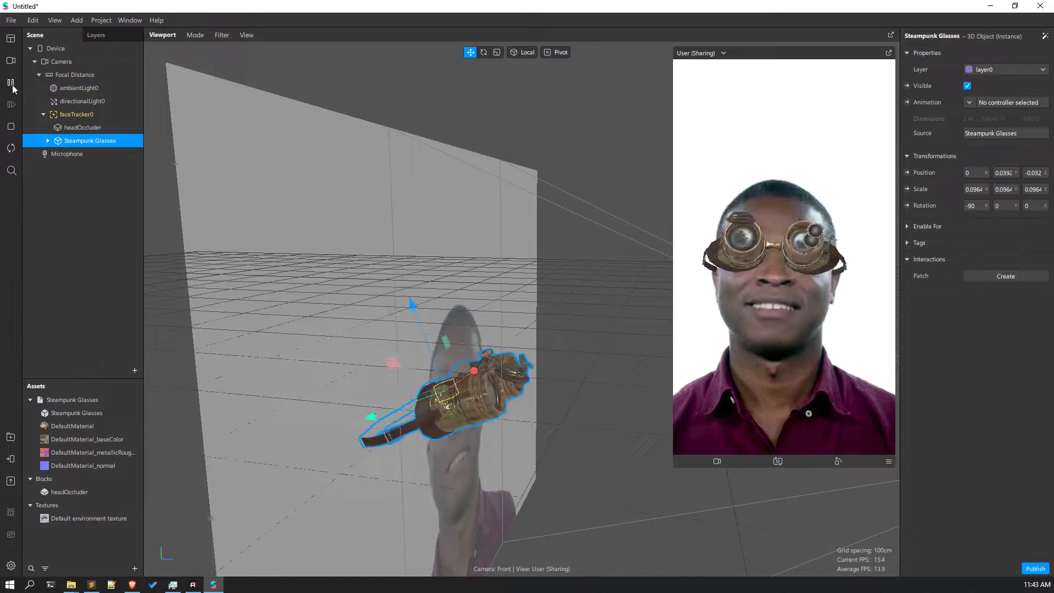
click(10, 83)
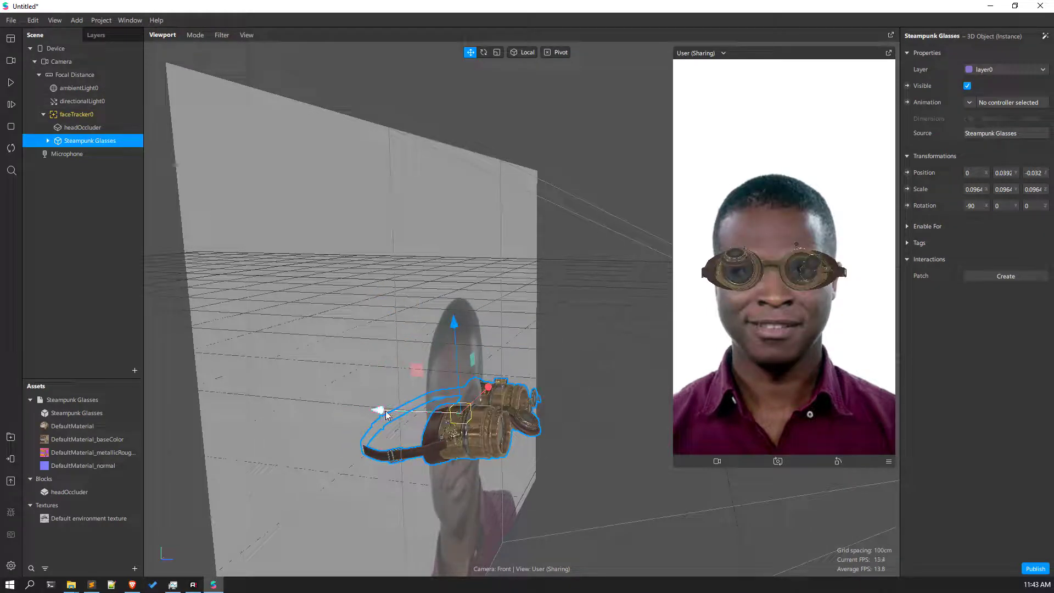
drag(386, 412, 387, 412)
drag(496, 389, 499, 388)
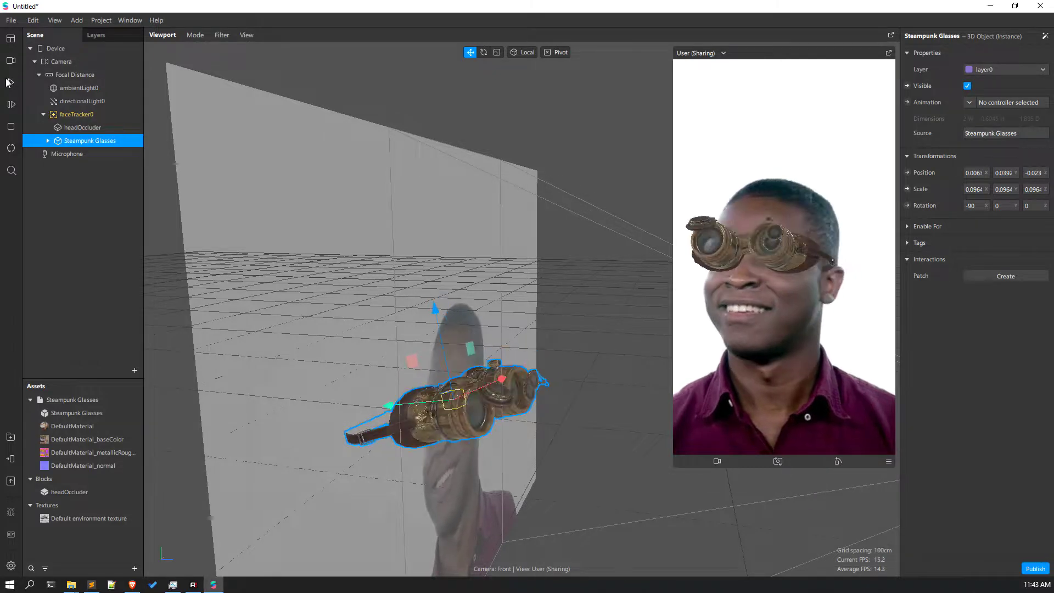
Step: Collapse the Steampunk Glasses, Blocks and Textures groups in the assets list
click(32, 399)
click(30, 400)
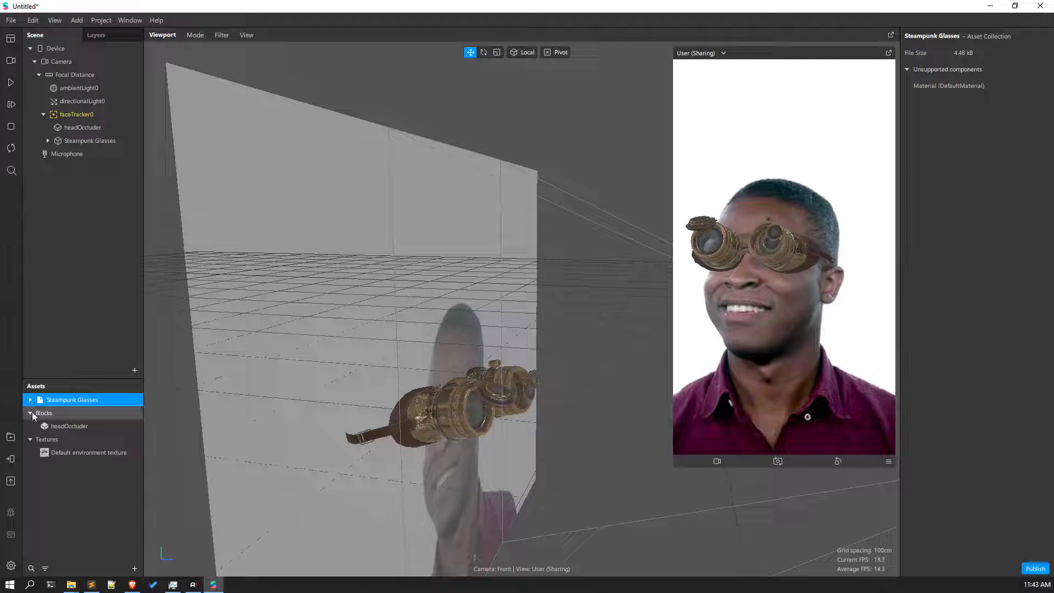
click(30, 413)
click(31, 426)
click(68, 493)
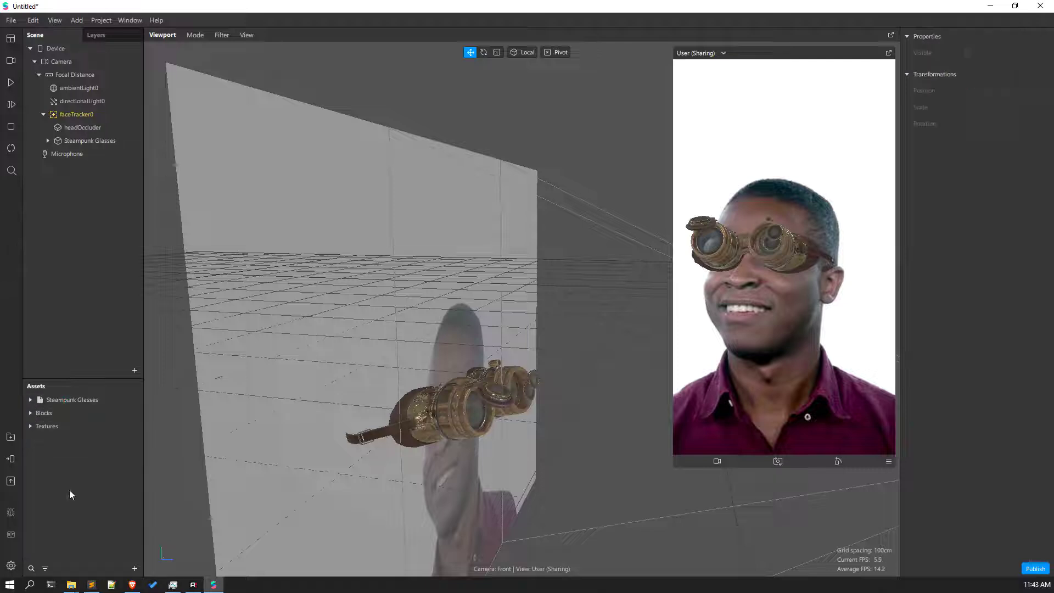
Step: Search the AR Library for "Hat", import the Hat model with poison bottles, and close the library
click(135, 568)
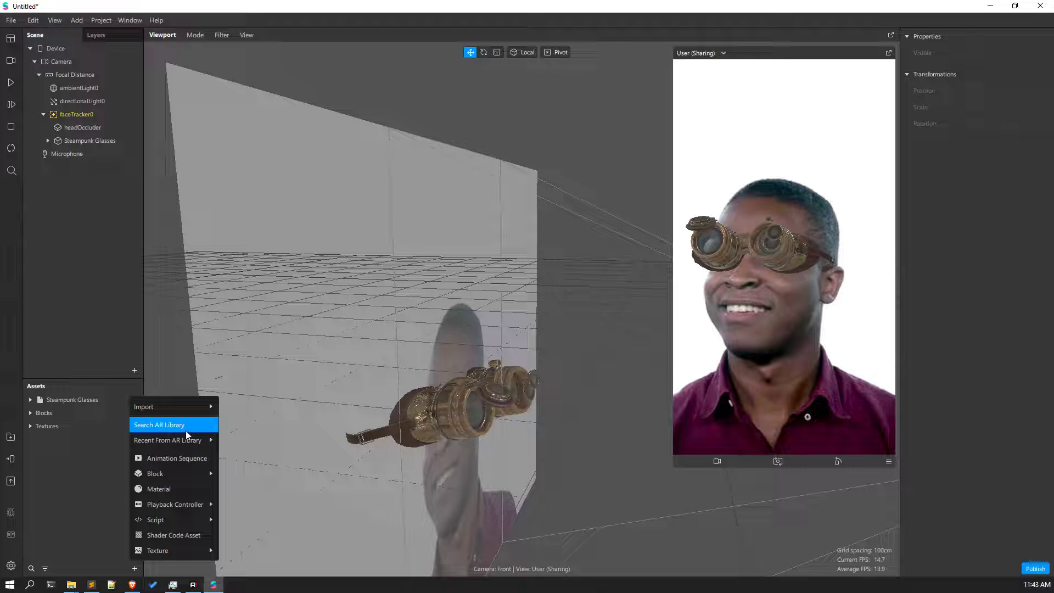
click(186, 431)
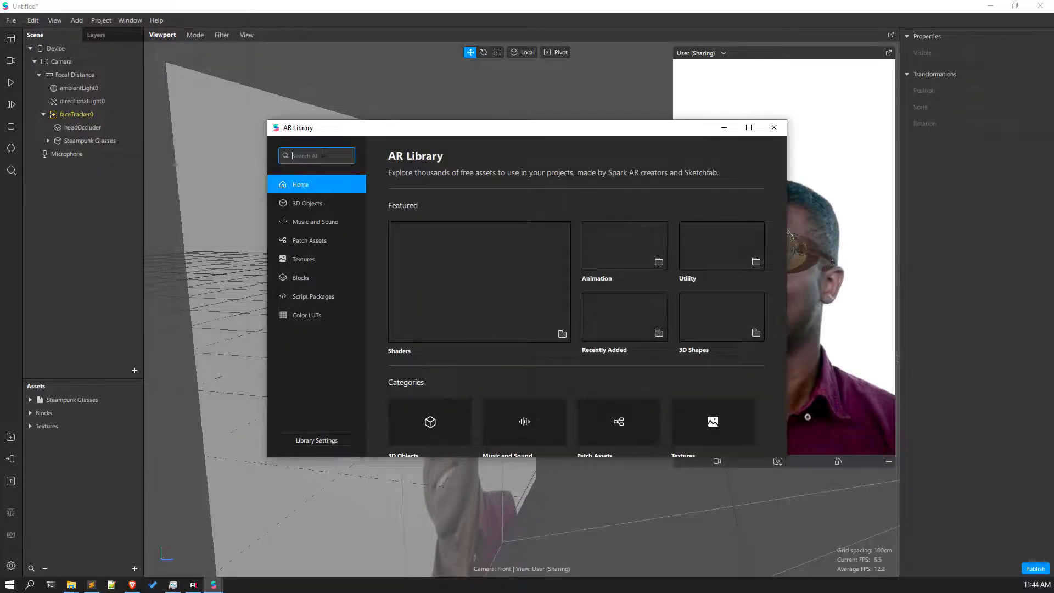
text(Hat)
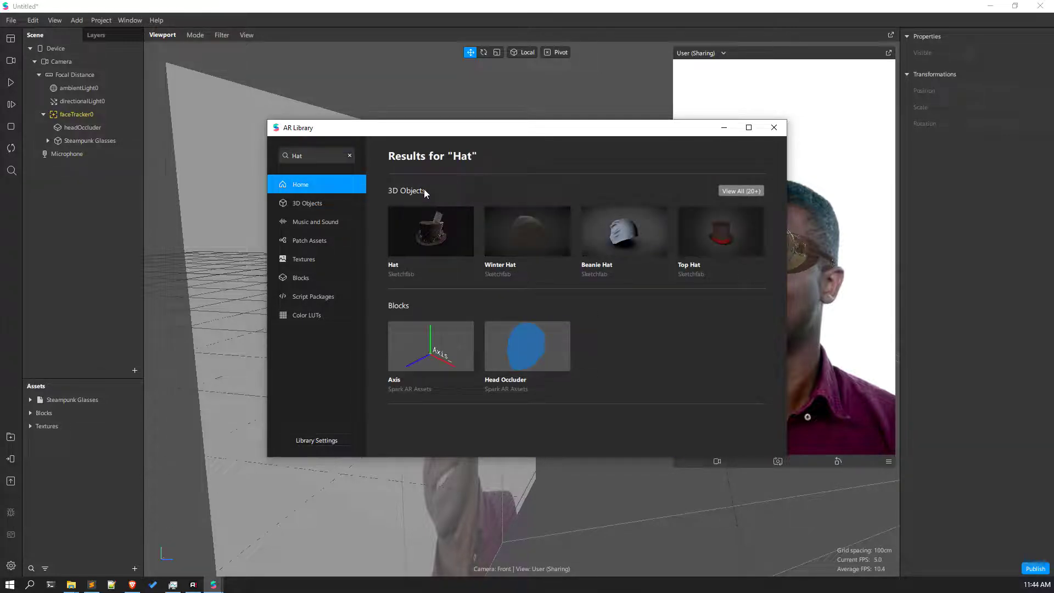
click(413, 234)
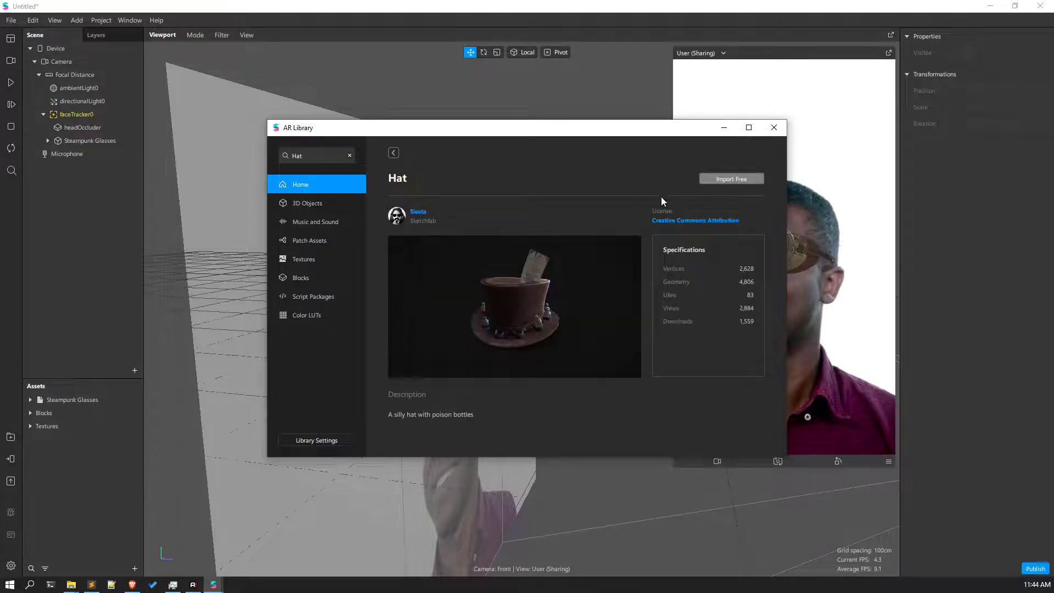
click(744, 180)
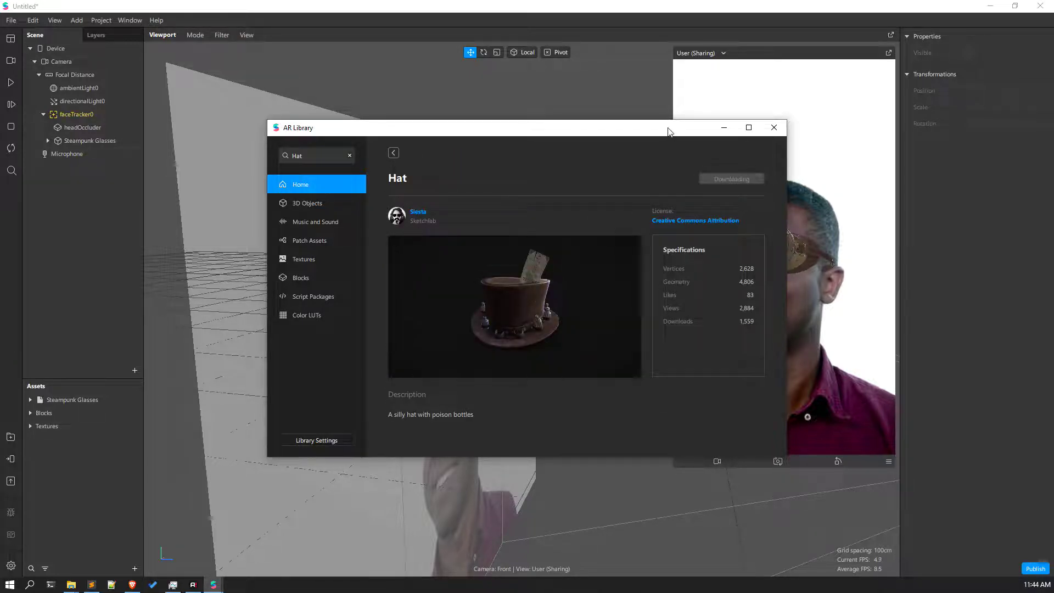
drag(668, 132, 543, 109)
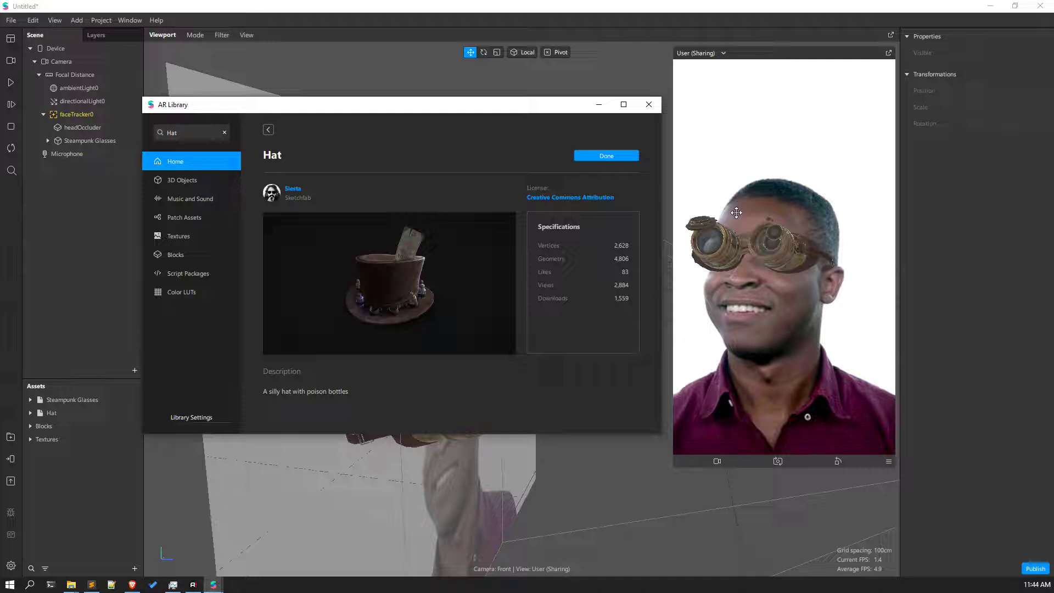
click(648, 105)
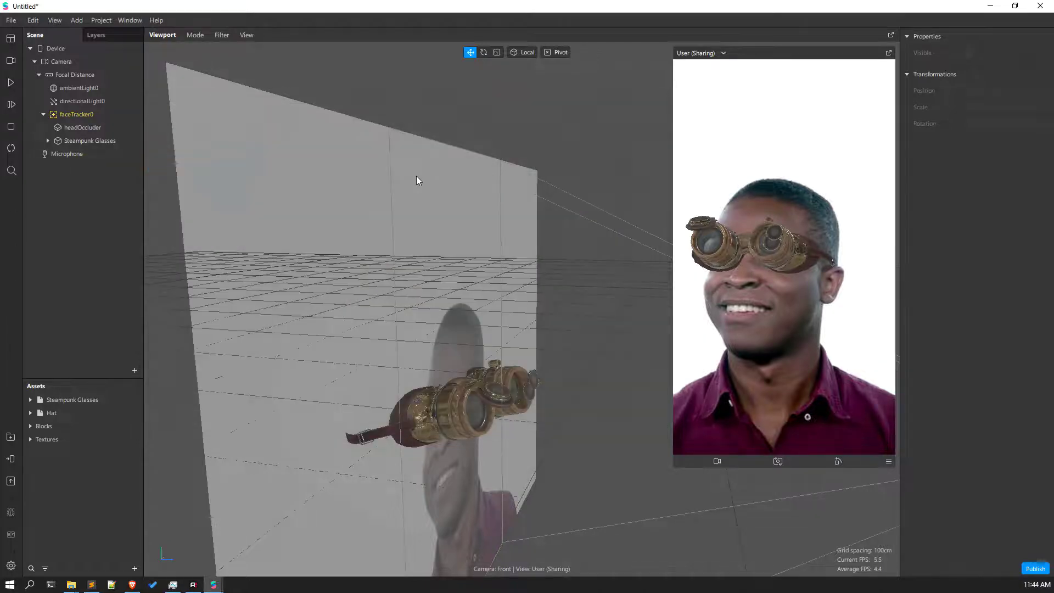
Step: Place the Hat asset in the scene as a child of faceTracker0
drag(52, 412, 117, 114)
drag(114, 117, 114, 116)
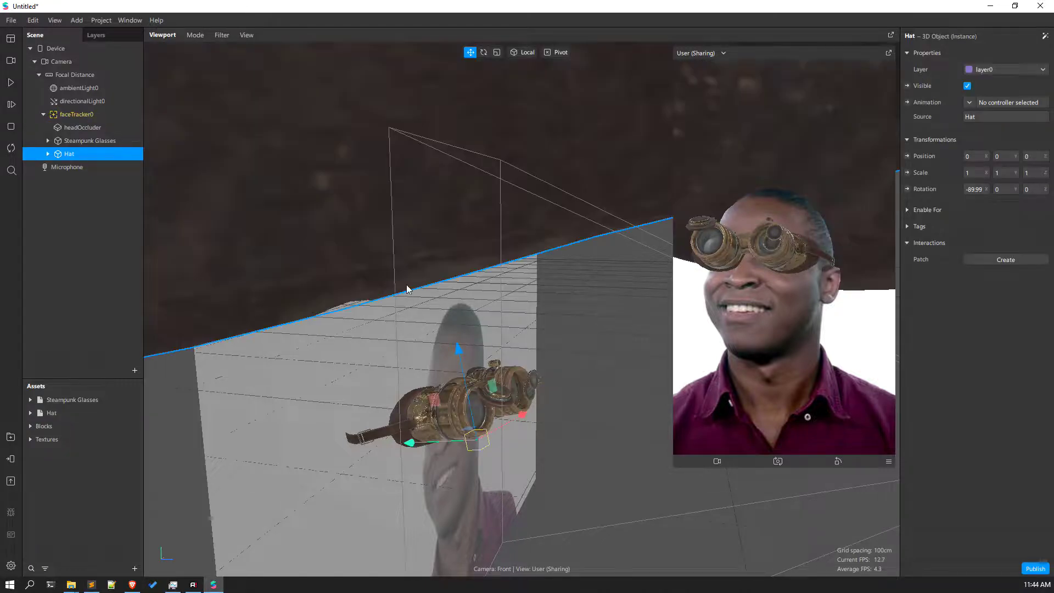
Step: Scale the hat down uniformly to about 0.143 so it suits the tracked head
scroll(405, 288, down, 5)
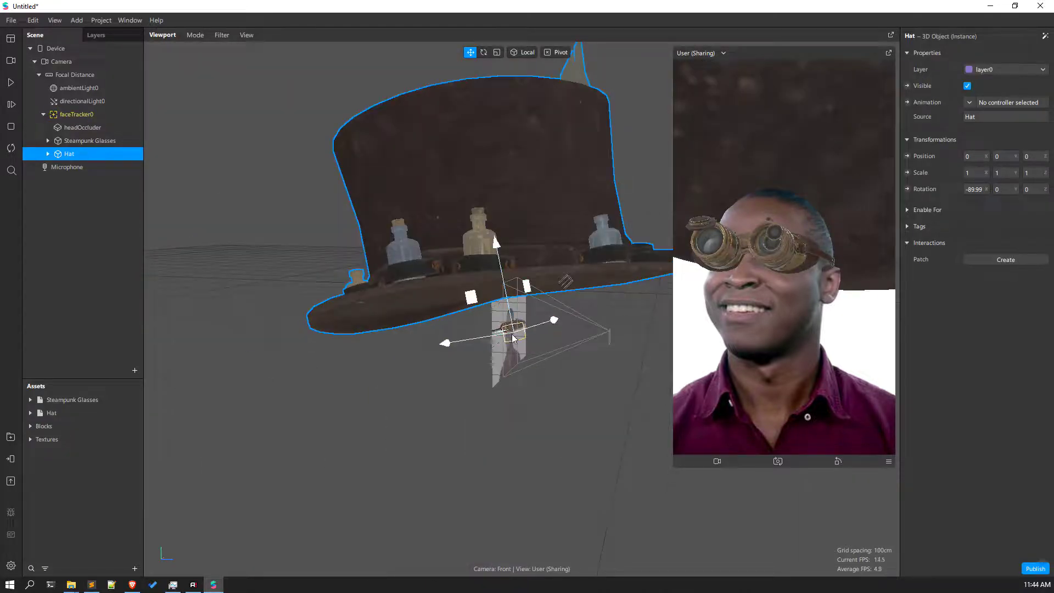
drag(513, 338, 504, 336)
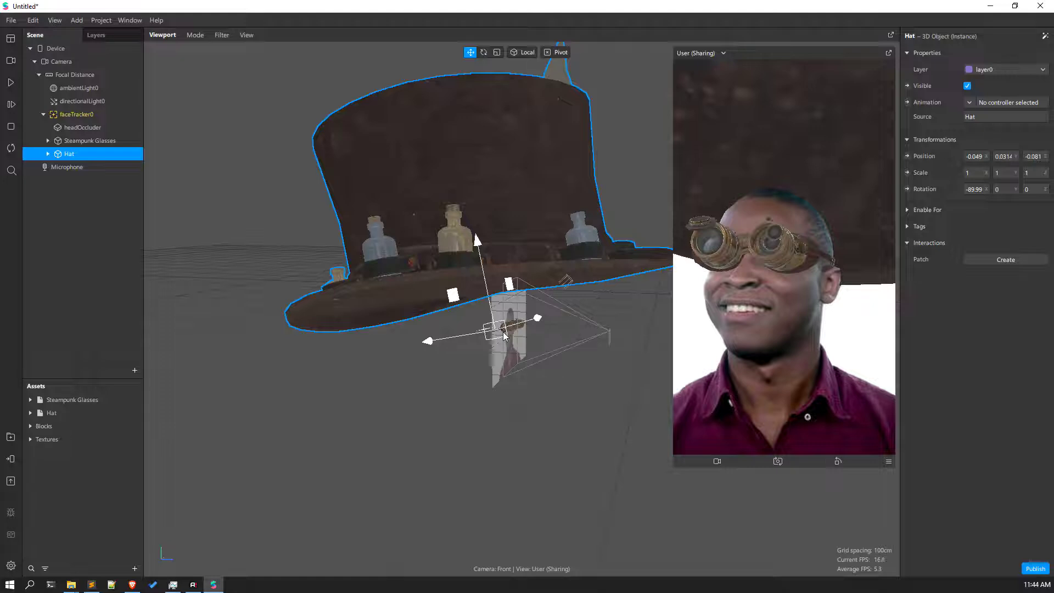
key(ctrl+z)
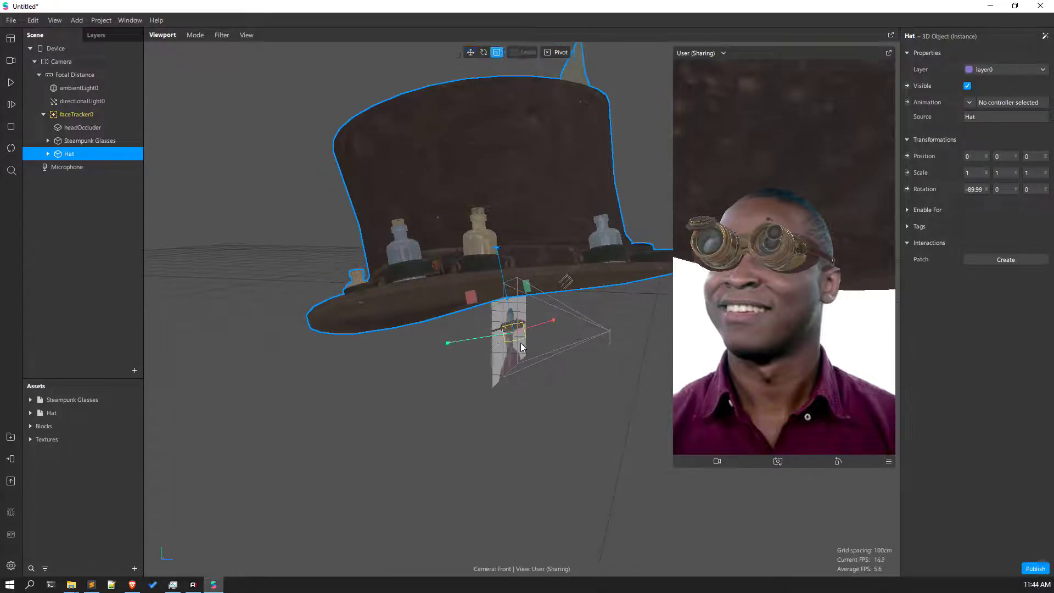
drag(515, 337, 252, 313)
scroll(469, 373, up, 5)
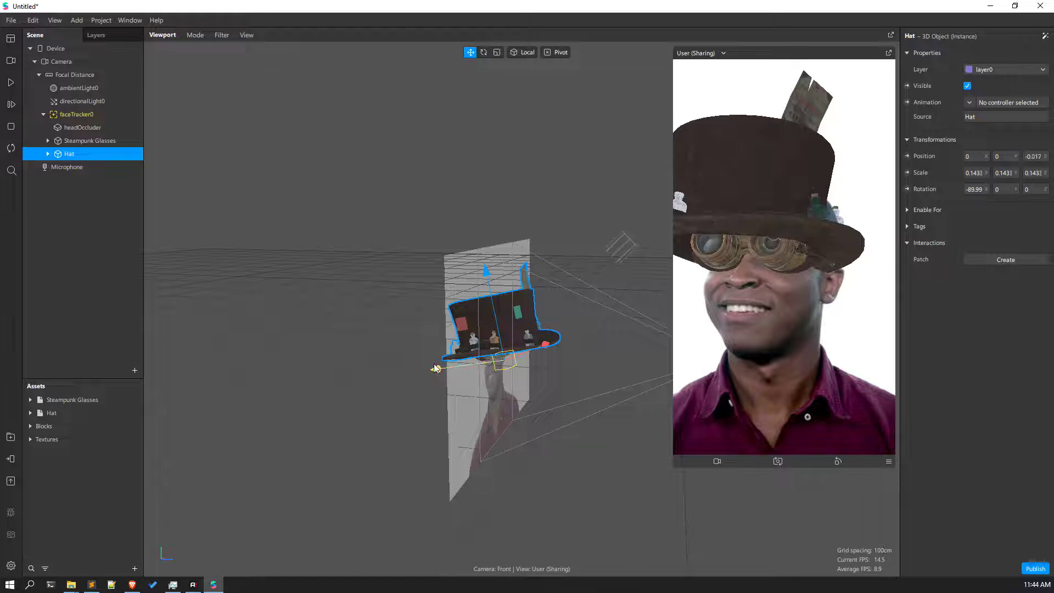
Step: Move the hat back and up onto the head, to about Y 0.063, Z -0.123
drag(435, 368, 407, 365)
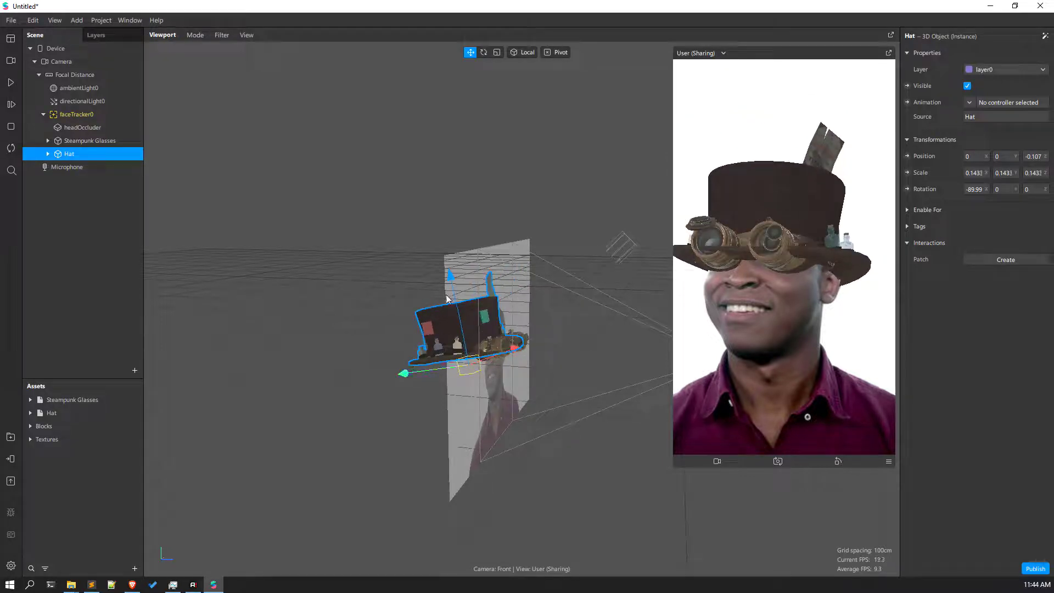
drag(451, 277, 449, 252)
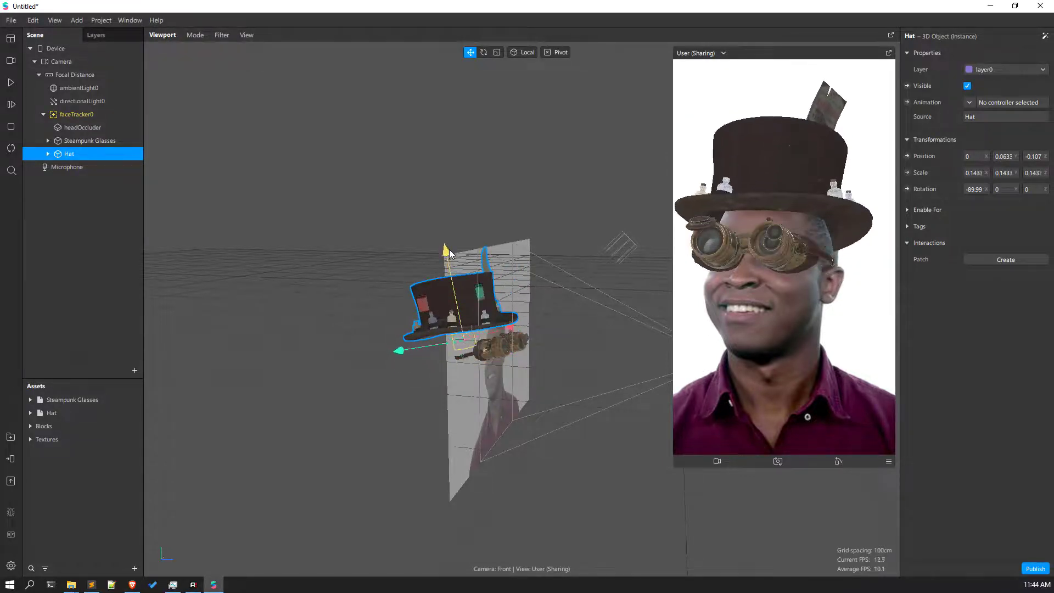
drag(397, 352, 395, 353)
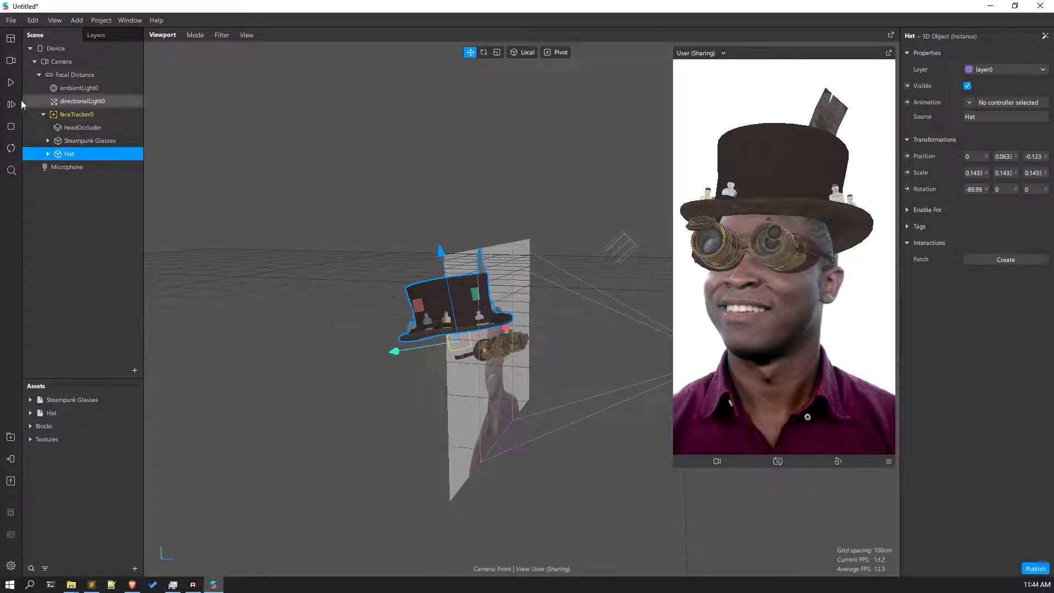
Step: Run the preview to another head pose, pause it, and nudge the hat to about Z -0.122
click(11, 82)
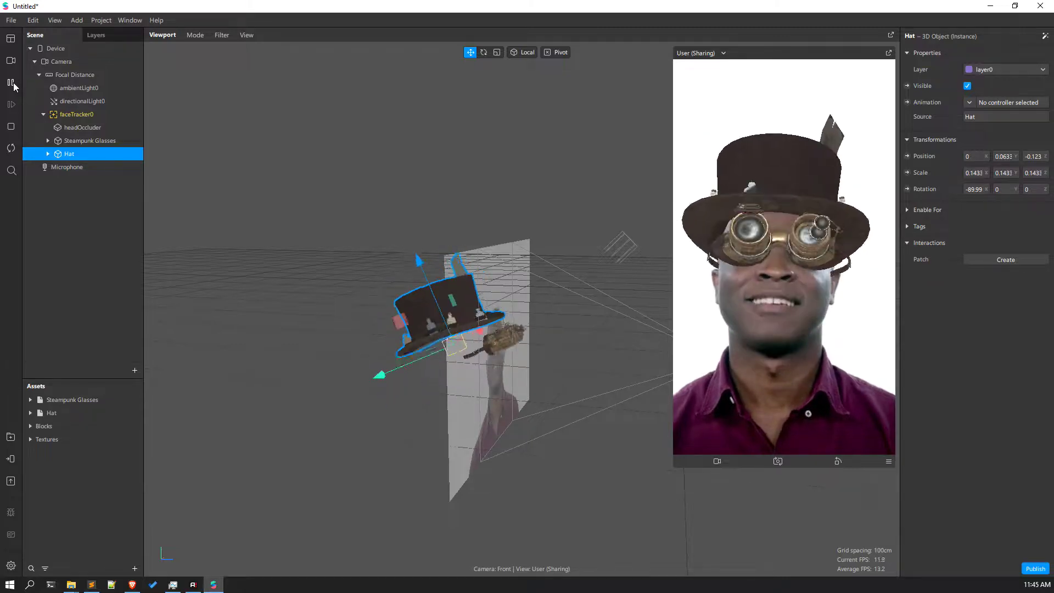
click(11, 82)
mouse_move(387, 317)
mouse_down()
mouse_move(474, 287)
mouse_move(391, 317)
mouse_move(360, 314)
mouse_move(369, 320)
mouse_up()
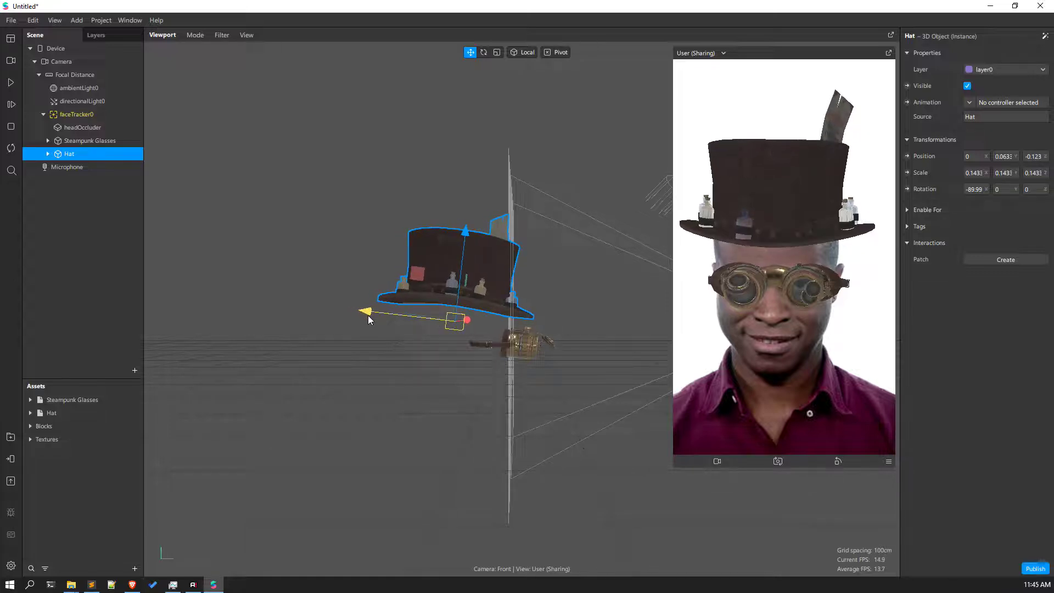
Step: Inspect the hat's opening from below and enlarge the hat uniformly to a scale of about 0.160
scroll(452, 326, up, 6)
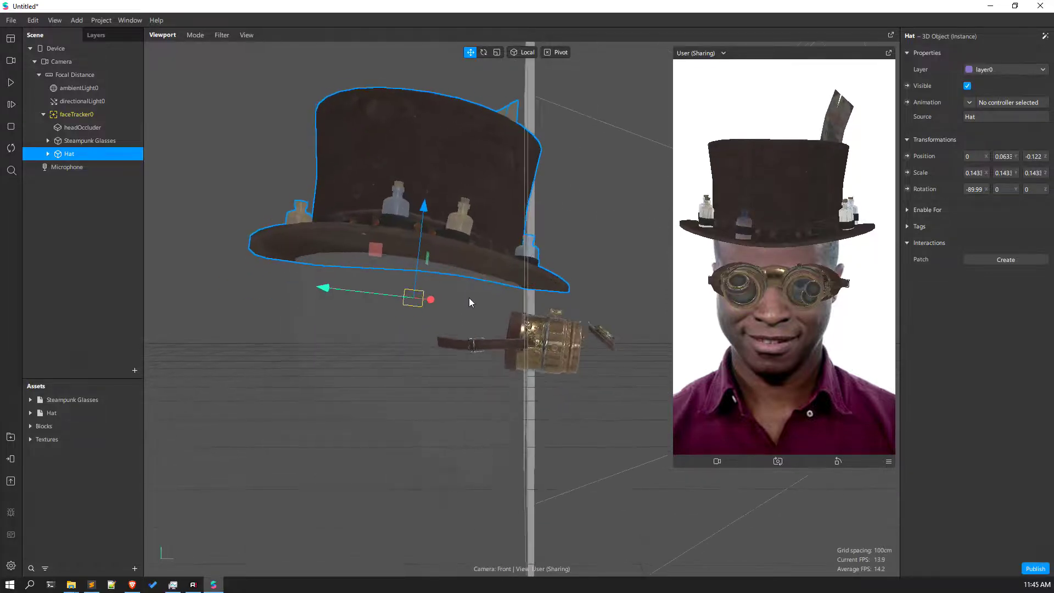
right_drag(489, 262, 525, 148)
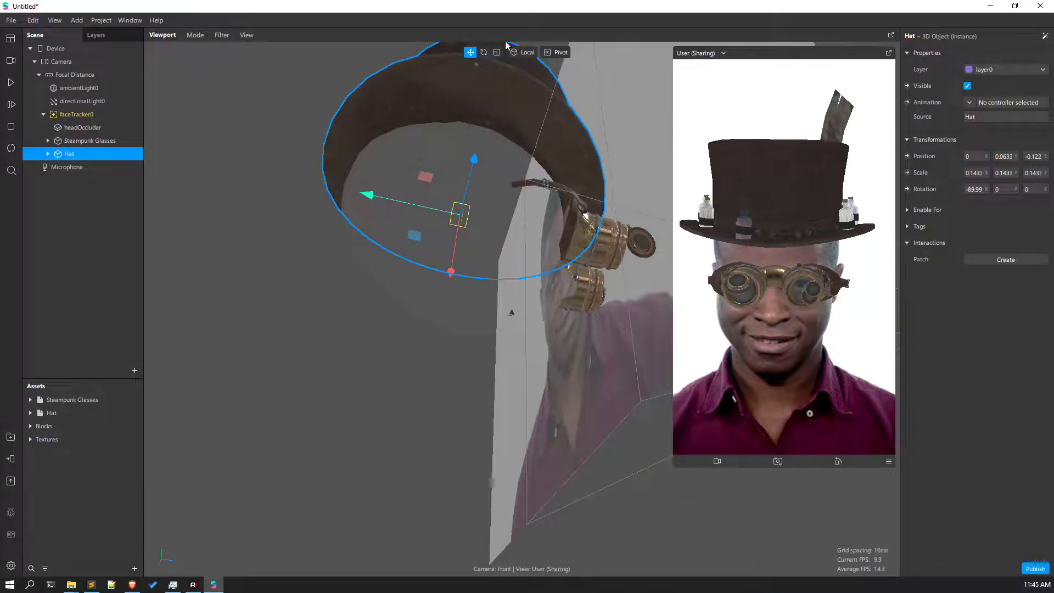
drag(468, 220, 625, 220)
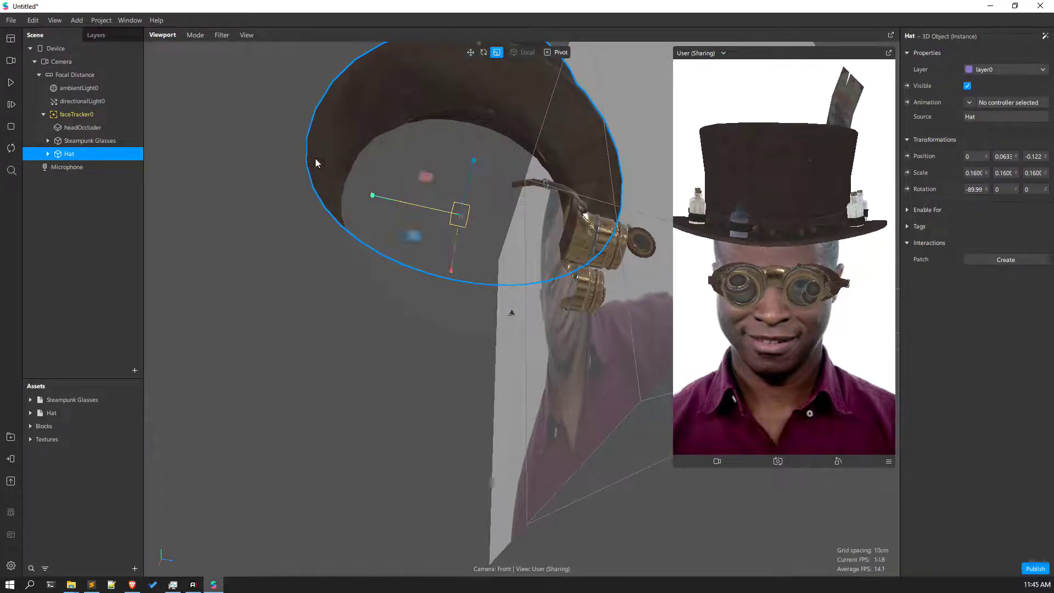
Step: Play the preview to check the hat's fit on the moving head, and enlarge the preview window
right_drag(551, 211, 500, 321)
click(12, 82)
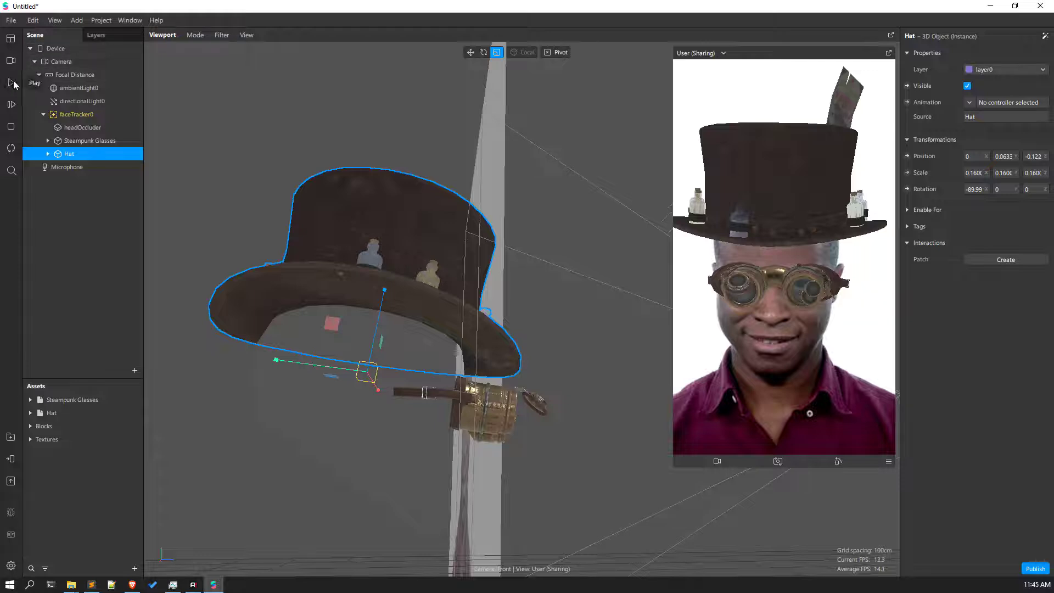
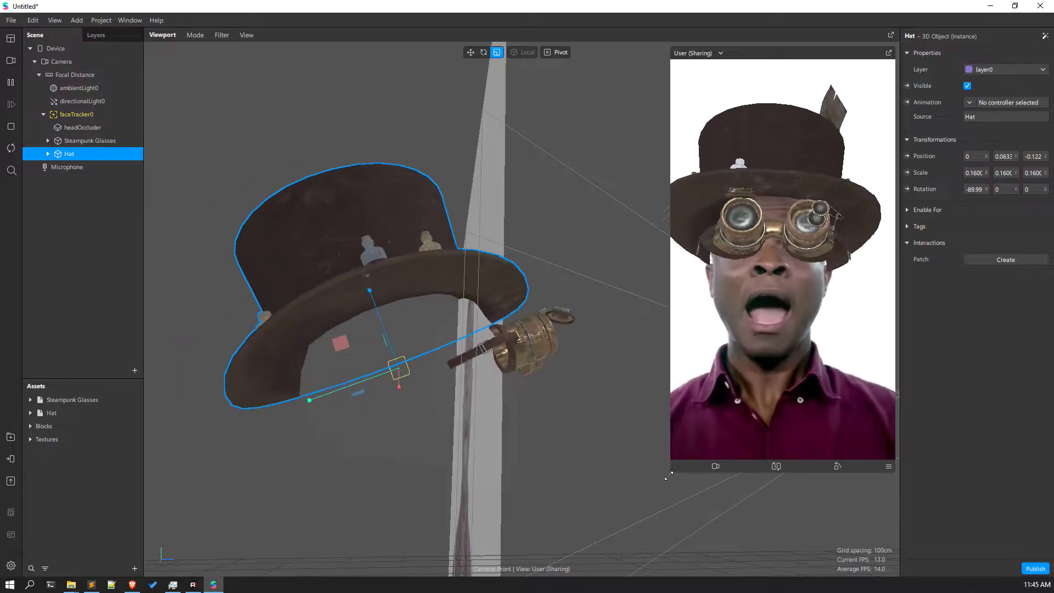
drag(675, 462, 625, 463)
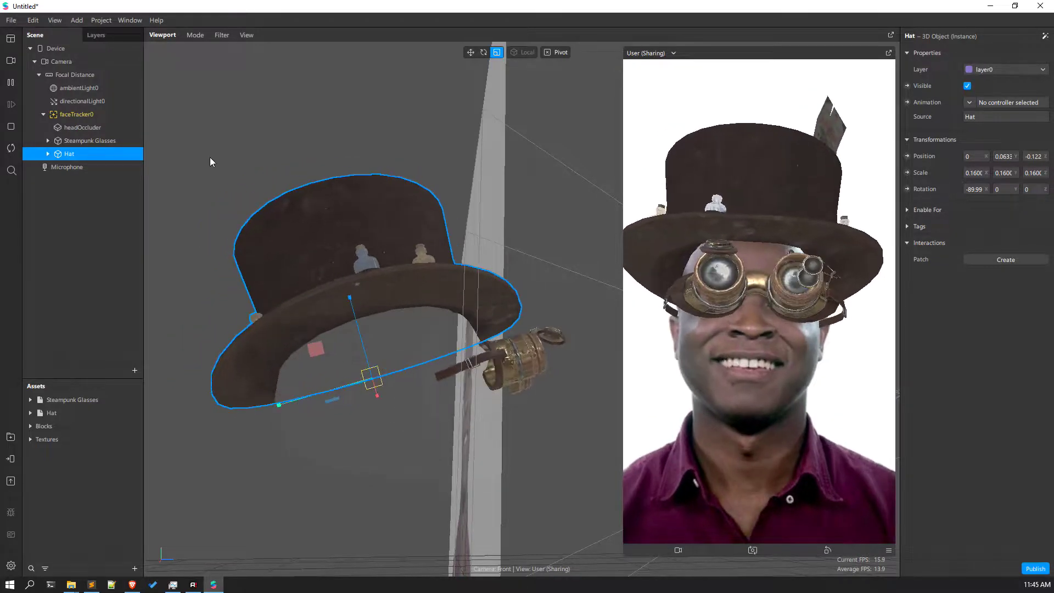
Step: Expand the Steampunk Glasses and Hat asset groups to list their materials and textures
click(30, 400)
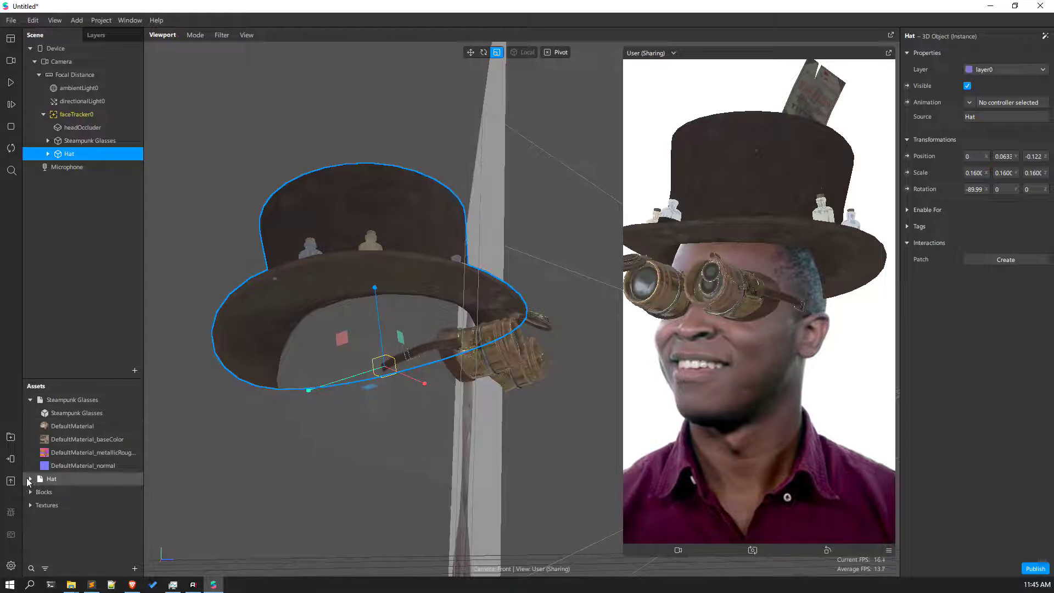
click(27, 482)
key(Right)
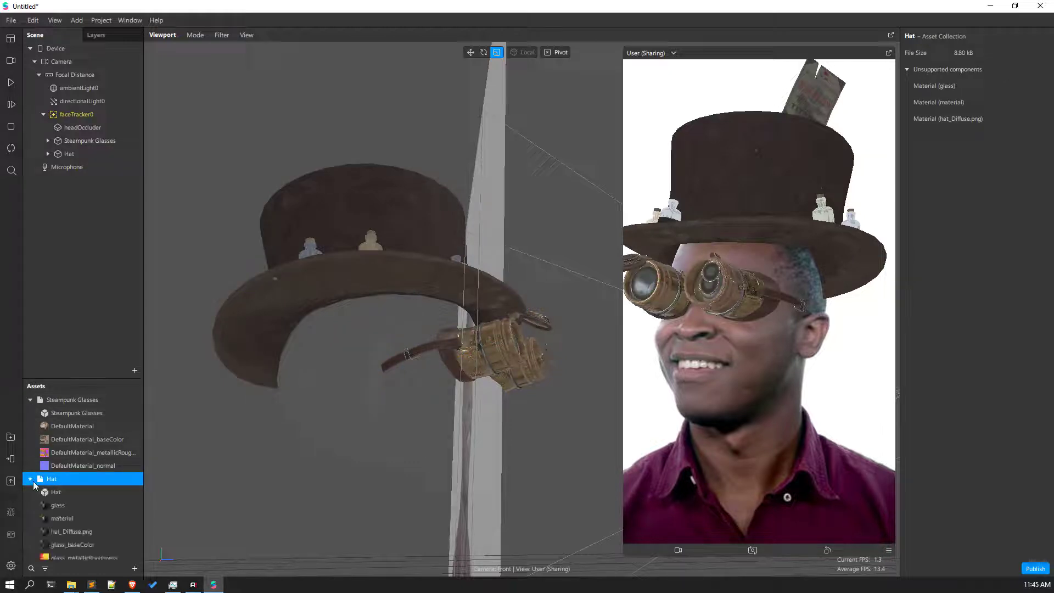
click(75, 509)
scroll(82, 530, down, 1)
Step: Set compression to None for iOS, Android and Older Android on the hat textures from glass_metallicRoughness through glass_metallicRoughness1
click(85, 526)
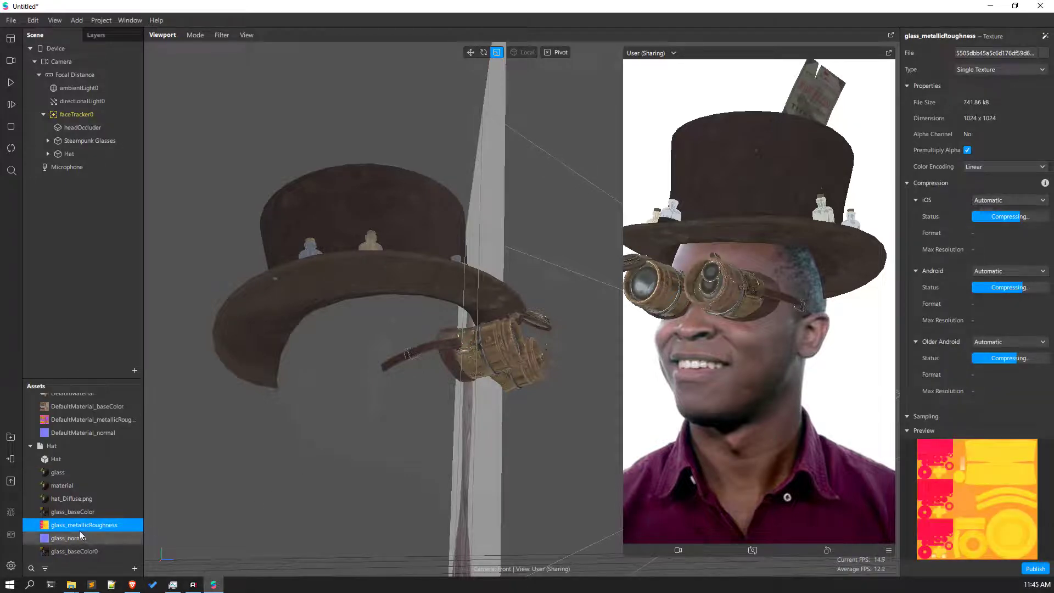
scroll(82, 532, down, 3)
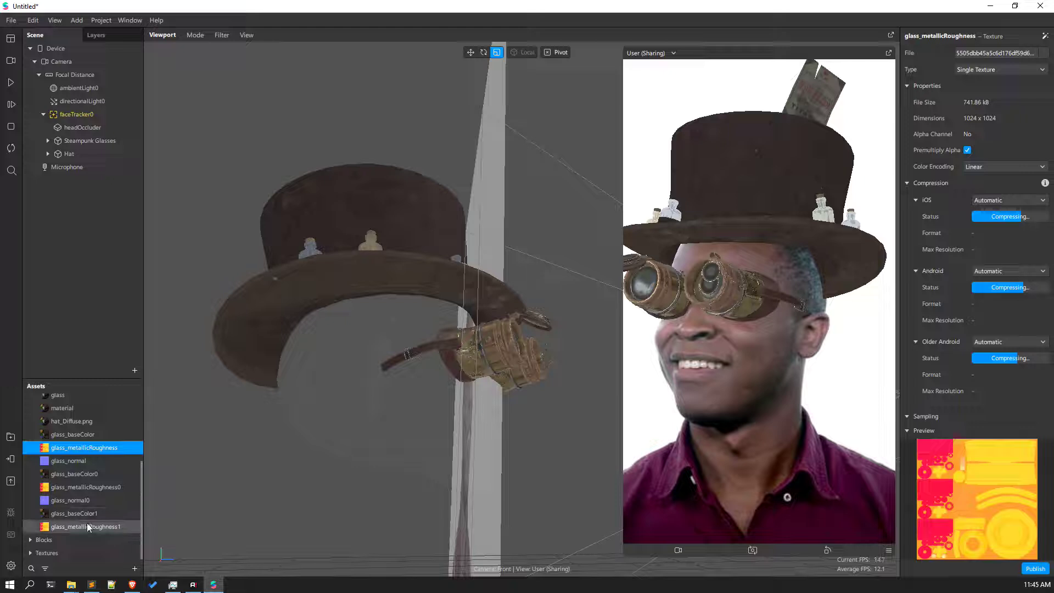
shift+click(89, 524)
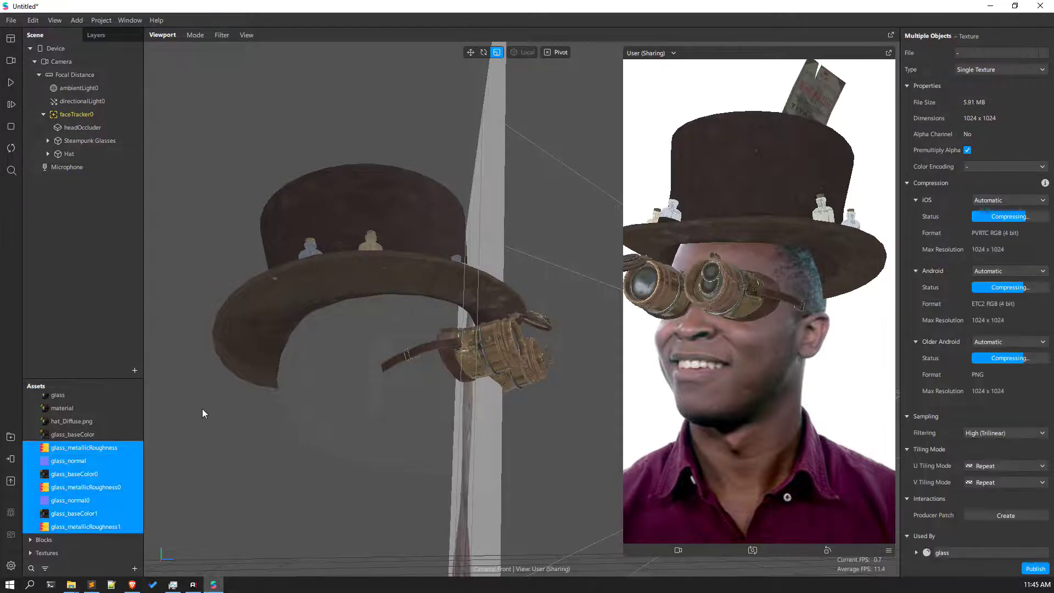
click(1038, 201)
click(1003, 230)
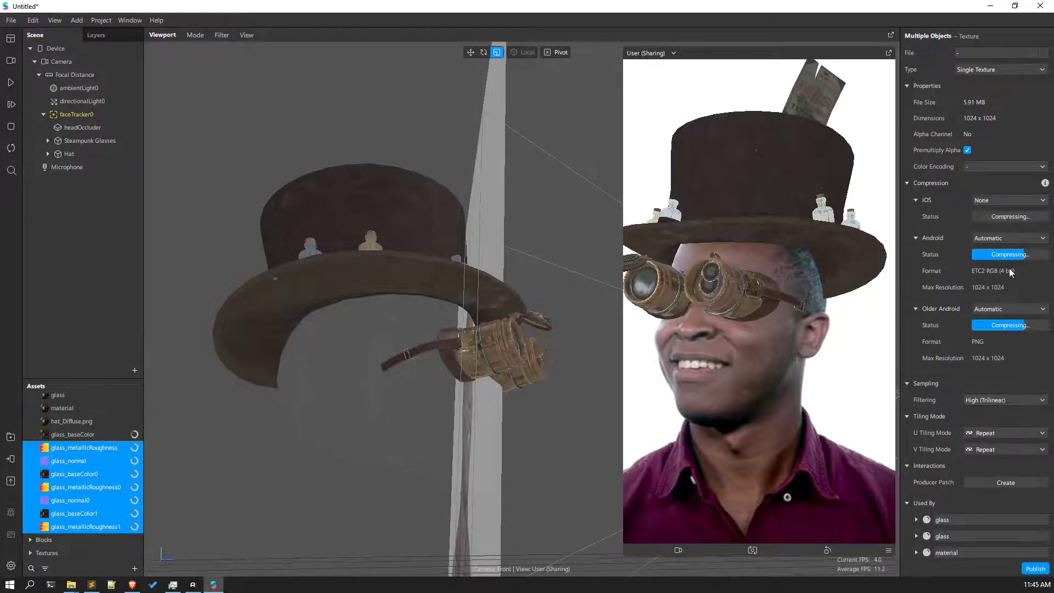
click(1011, 239)
click(1010, 254)
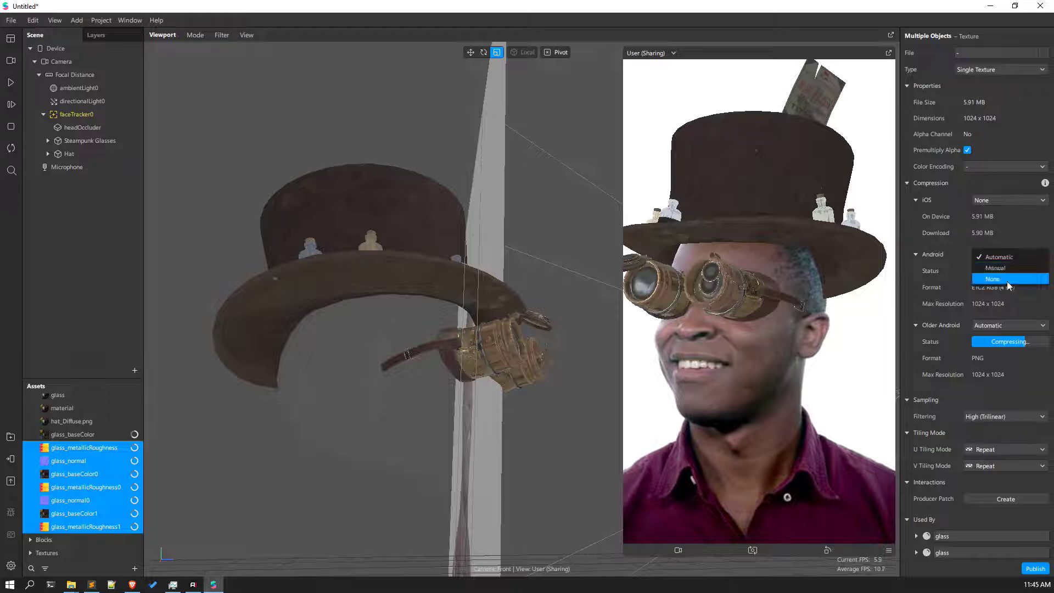
click(1003, 283)
click(990, 310)
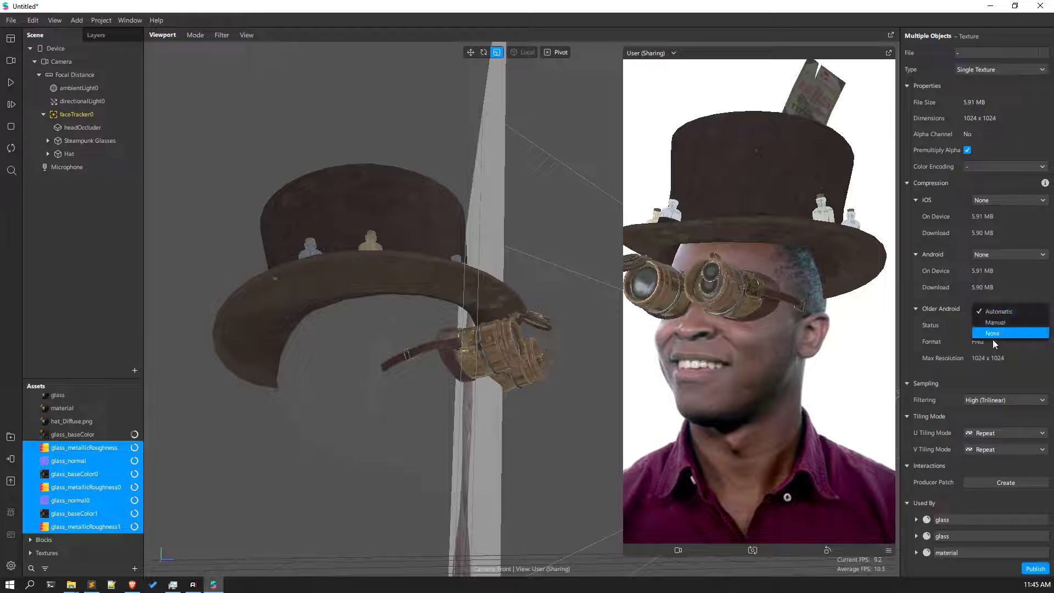
click(995, 336)
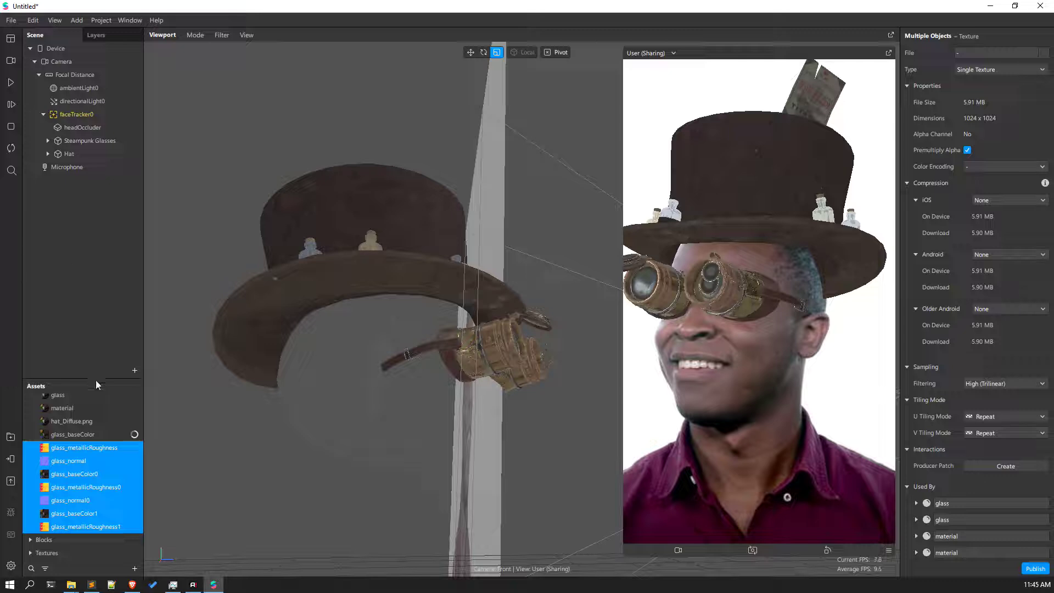
Step: Set the glass_baseColor texture's compression to None for iOS, Android and Older Android
click(92, 434)
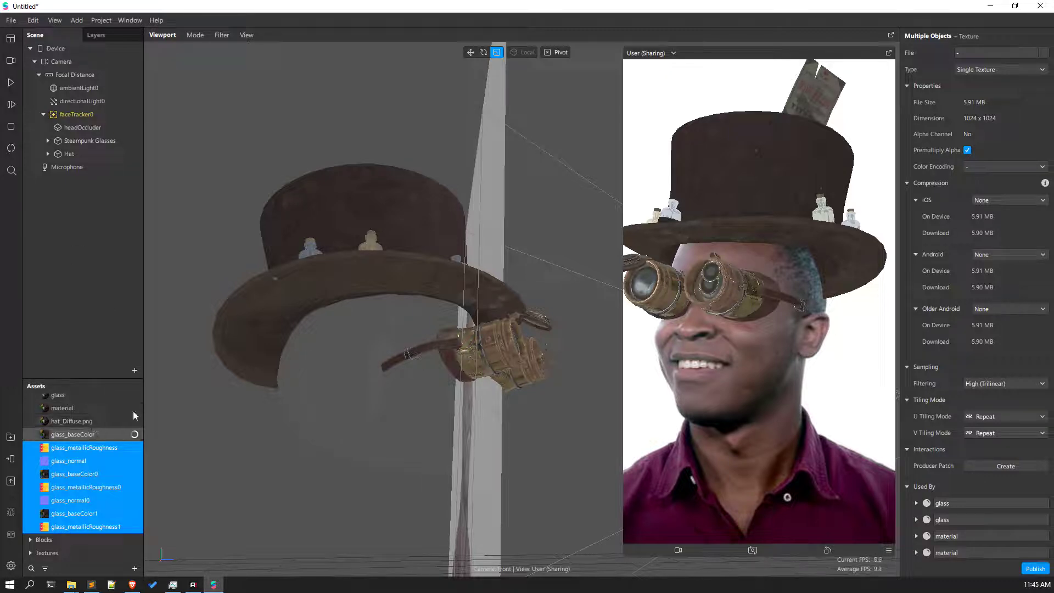
click(1015, 200)
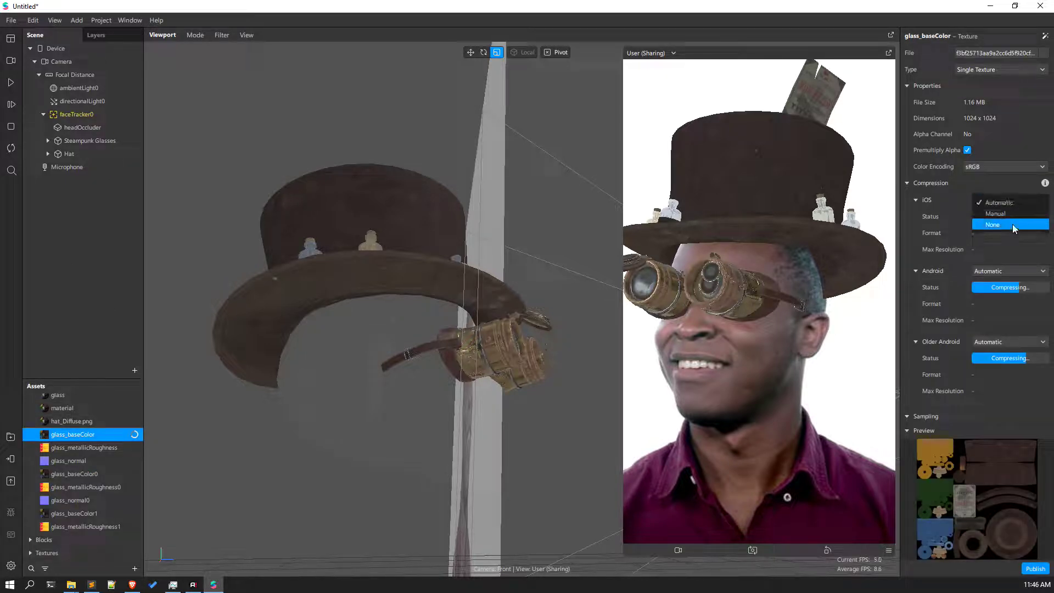
click(1015, 225)
click(1007, 254)
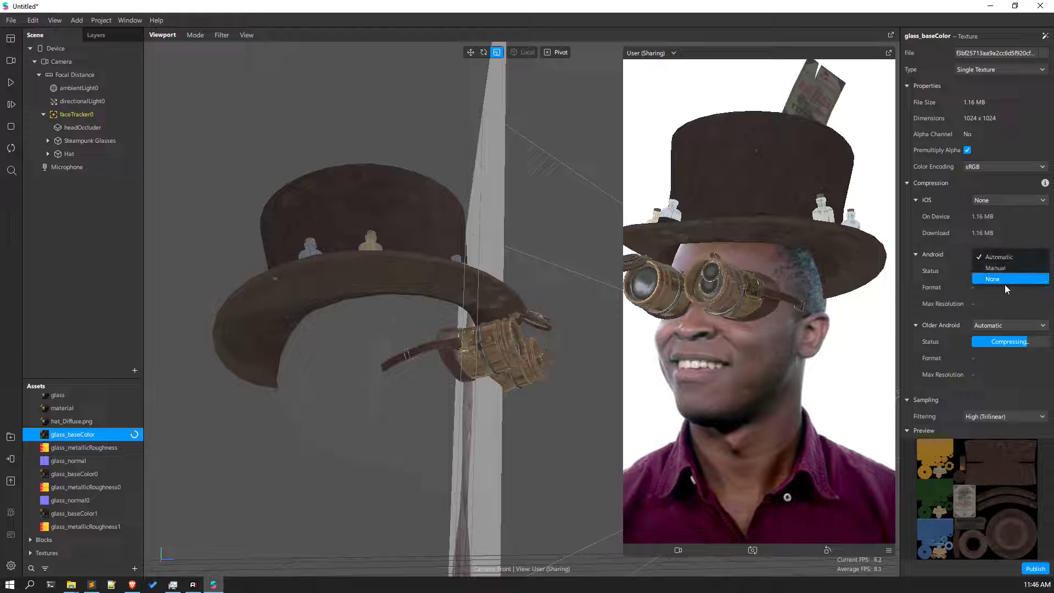
click(1002, 279)
click(1009, 308)
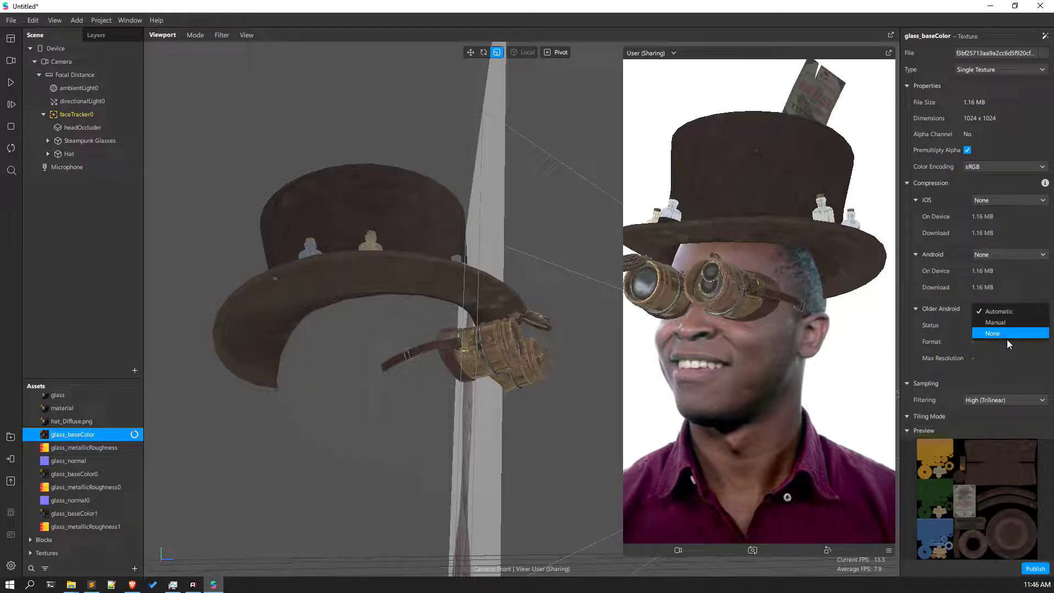
click(1008, 335)
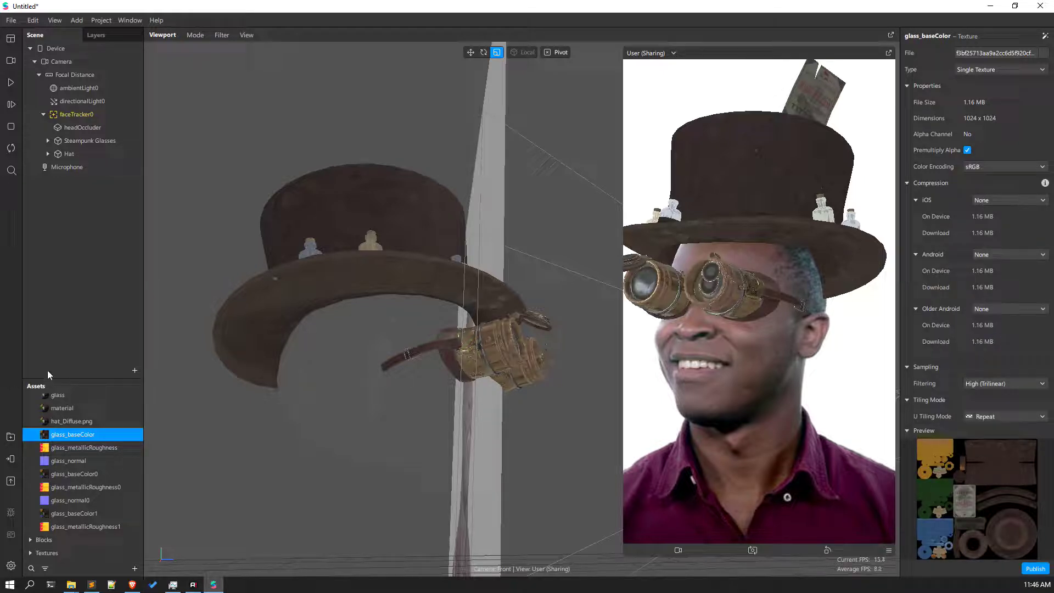
Step: Collapse the Hat and Steampunk Glasses groups in the assets list
scroll(66, 442, up, 3)
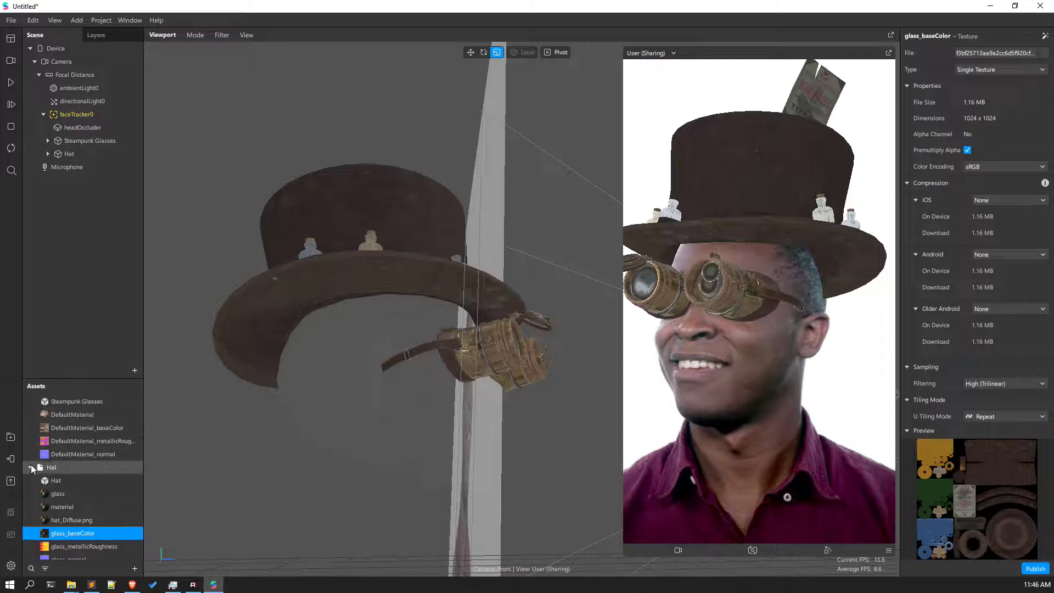
click(31, 467)
click(31, 399)
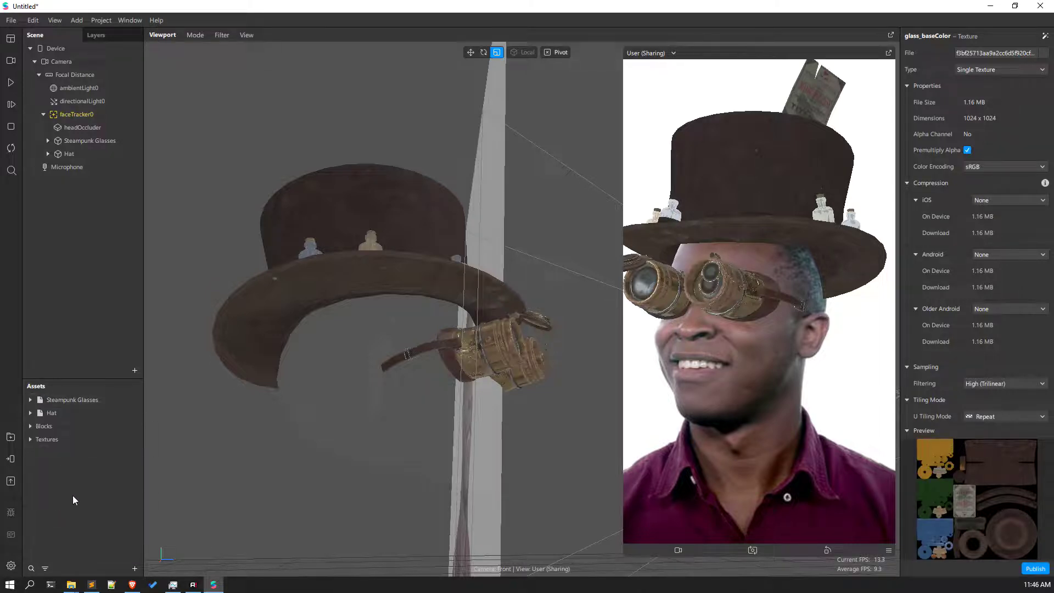
Step: Switch the preview's video source to the EasyCamera webcam to test the effect live, and pause the feed
scroll(376, 298, down, 4)
drag(377, 299, 391, 333)
scroll(386, 324, up, 5)
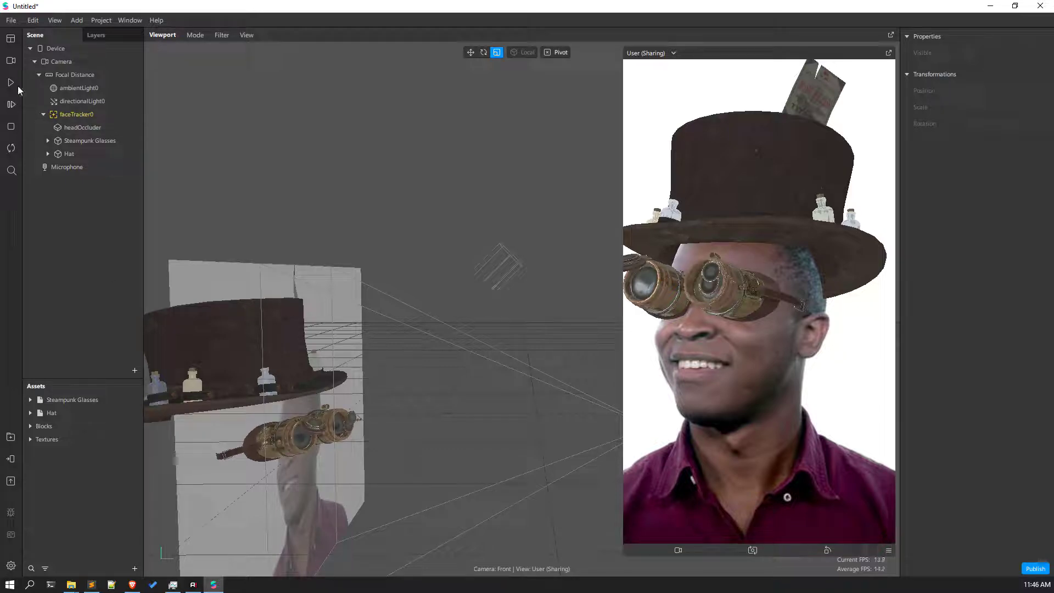
click(10, 60)
click(87, 83)
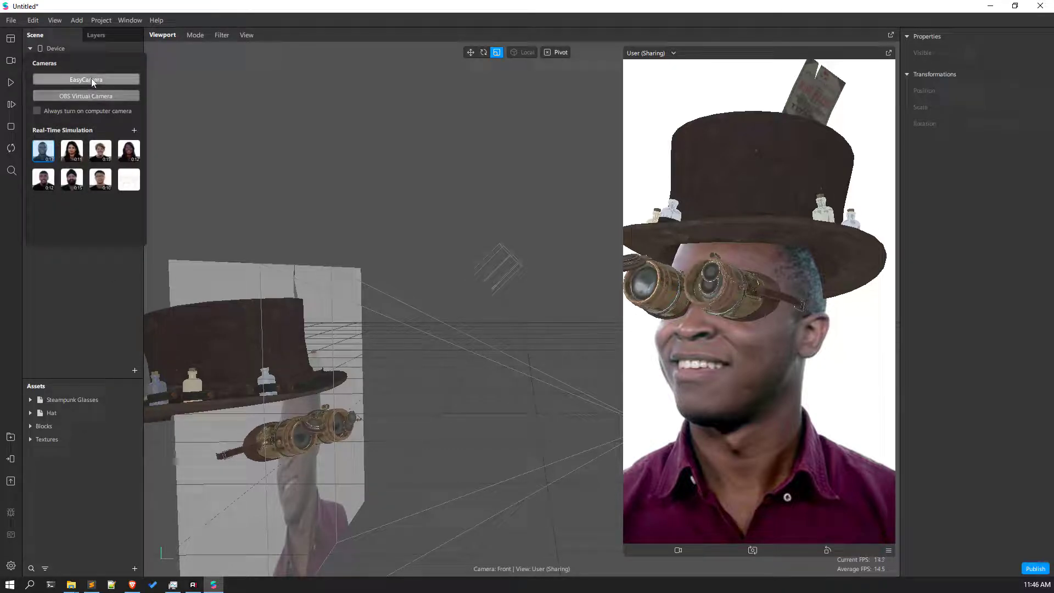
click(93, 269)
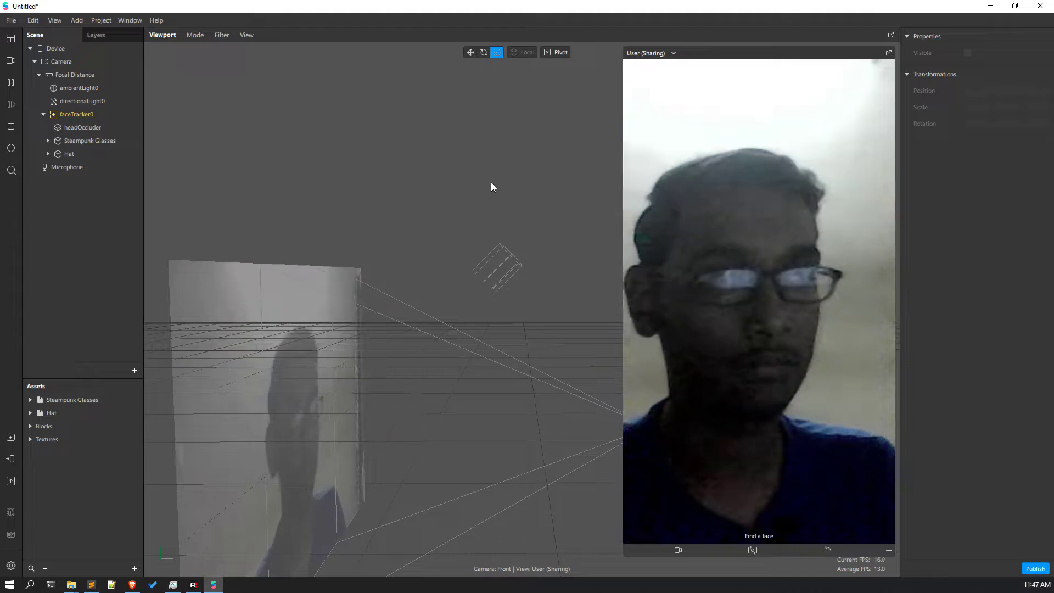
click(11, 82)
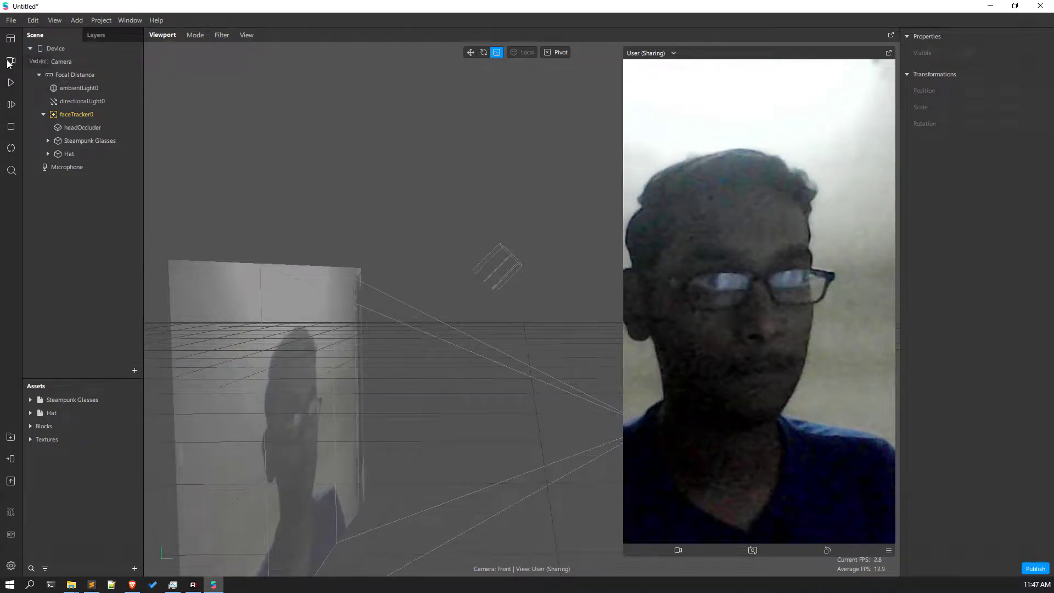
Step: Switch the preview's video source from the webcam to the first real-time simulation person and resume playback
click(10, 60)
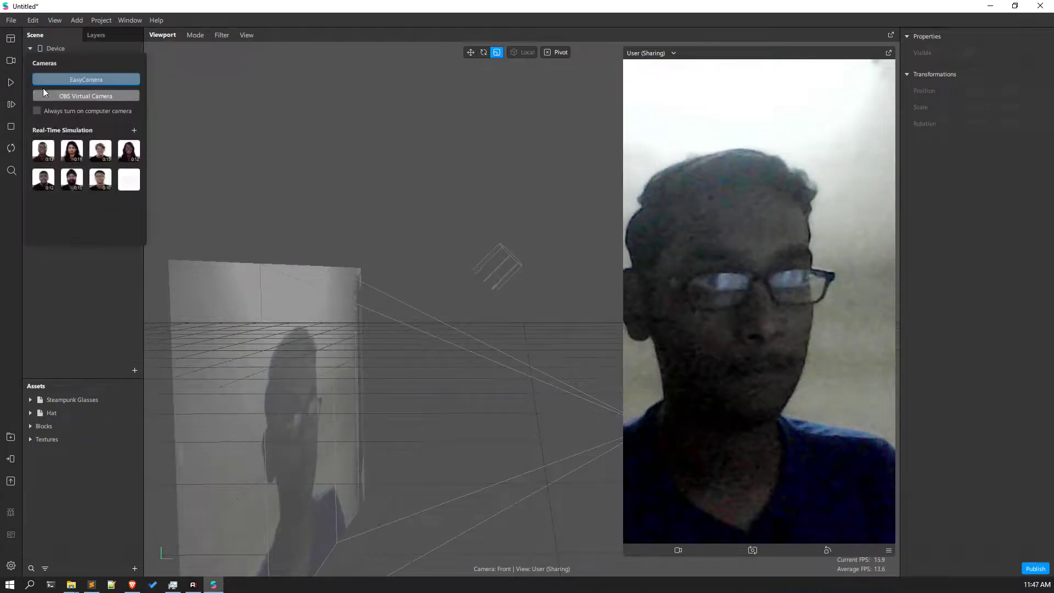
click(11, 83)
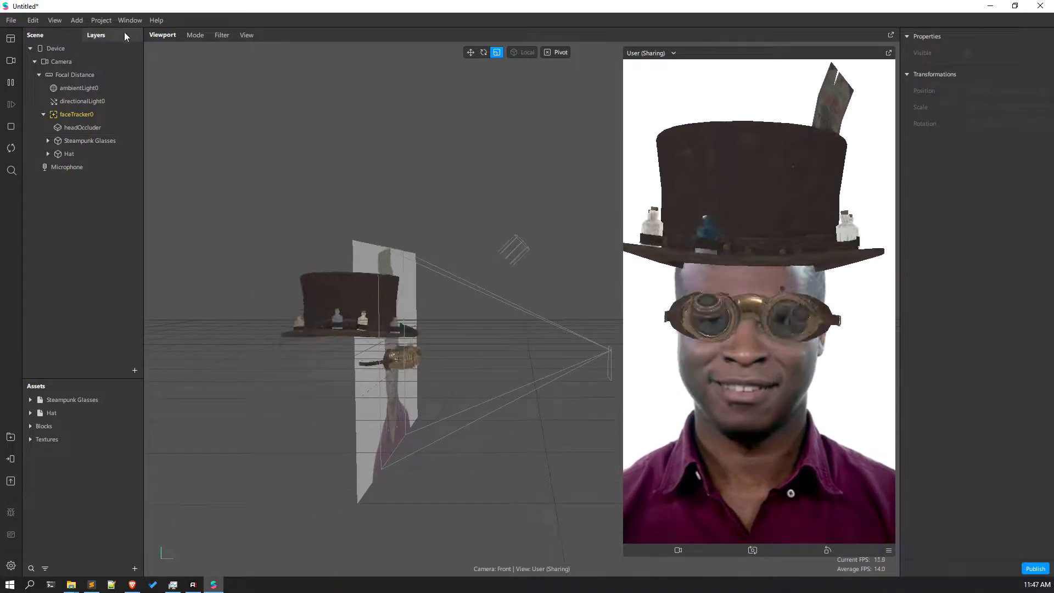
Step: Review the effect's publishing options and platform requirements without uploading, and pause the simulation preview
click(11, 482)
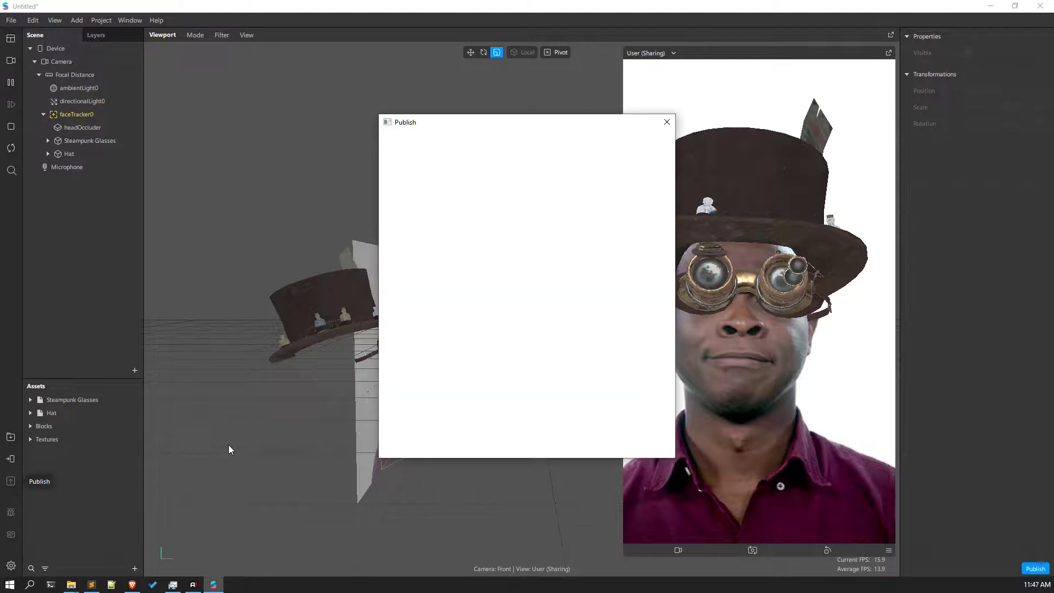
drag(488, 122, 420, 118)
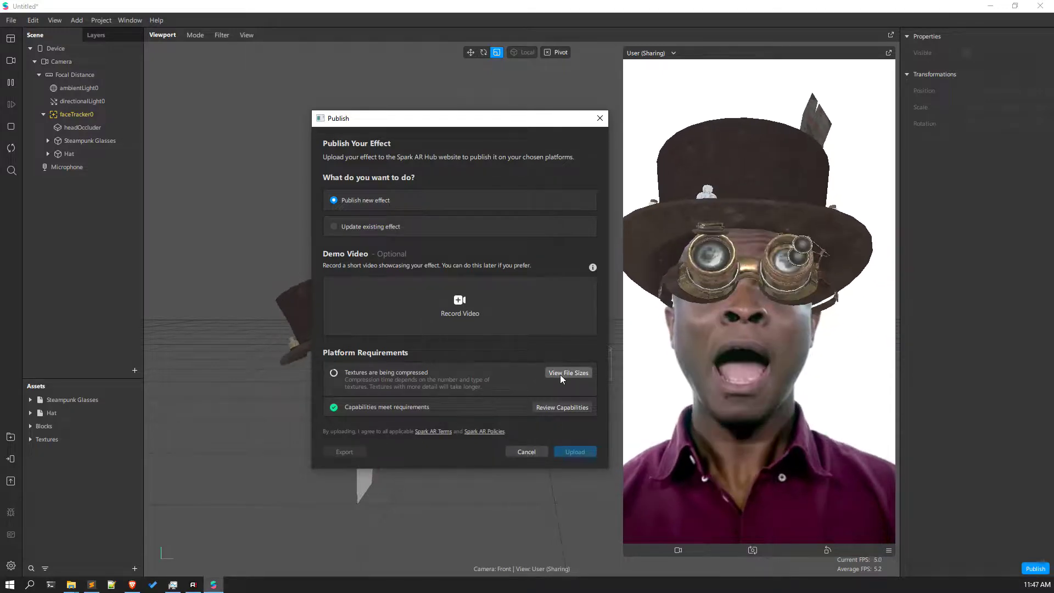
click(600, 118)
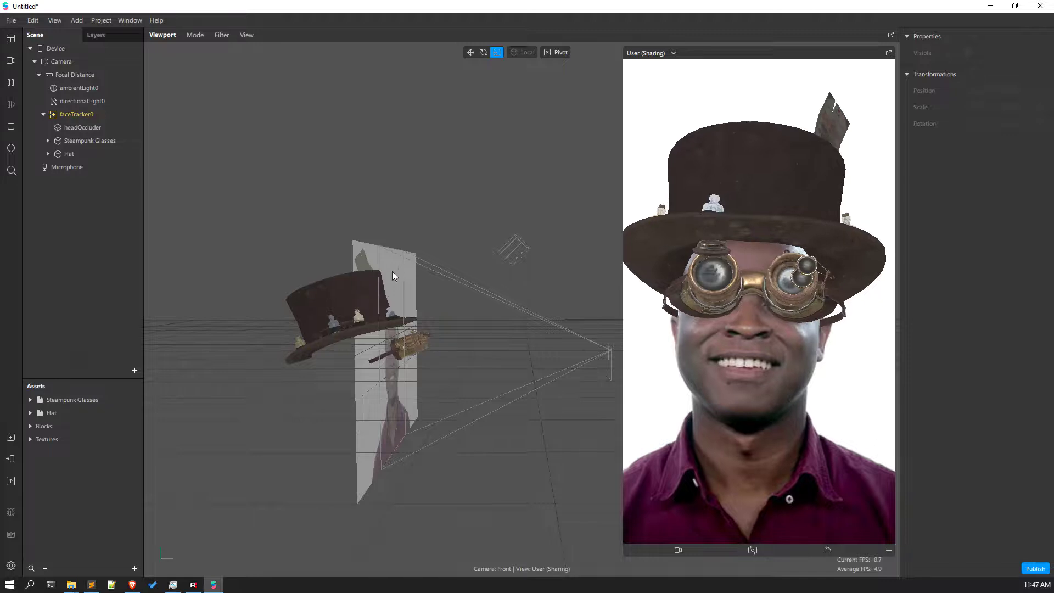
drag(396, 276, 379, 296)
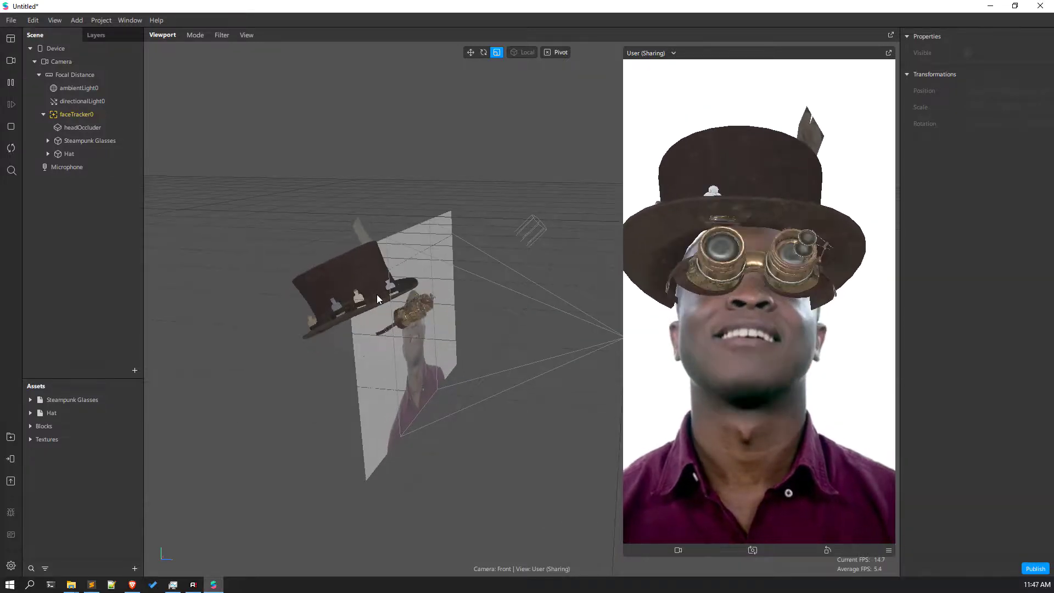
click(10, 82)
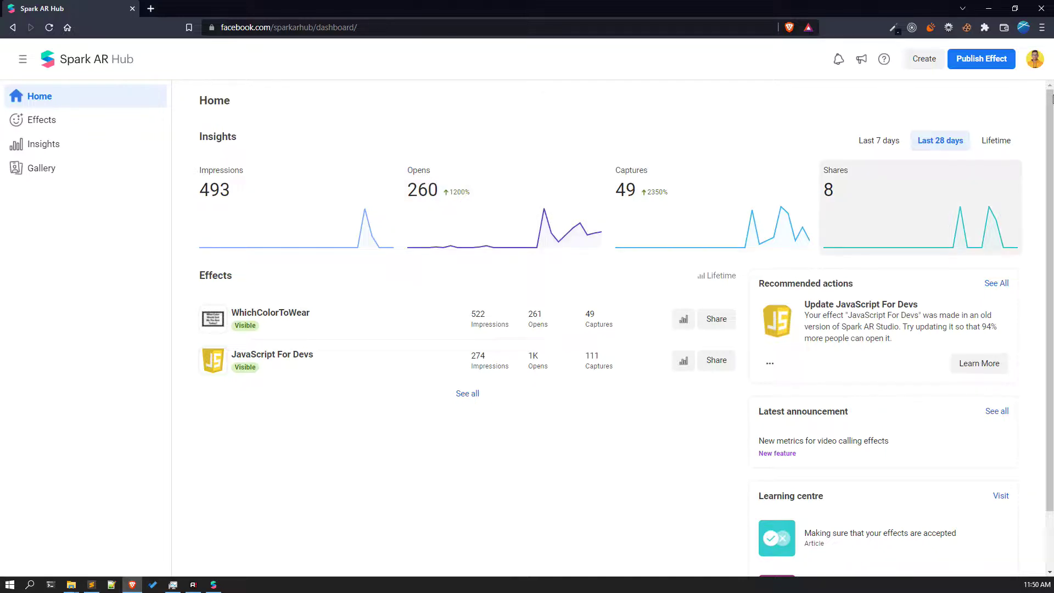
Step: In Spark AR Hub in the browser, start publishing a new effect and name it WeirdUncle
click(979, 63)
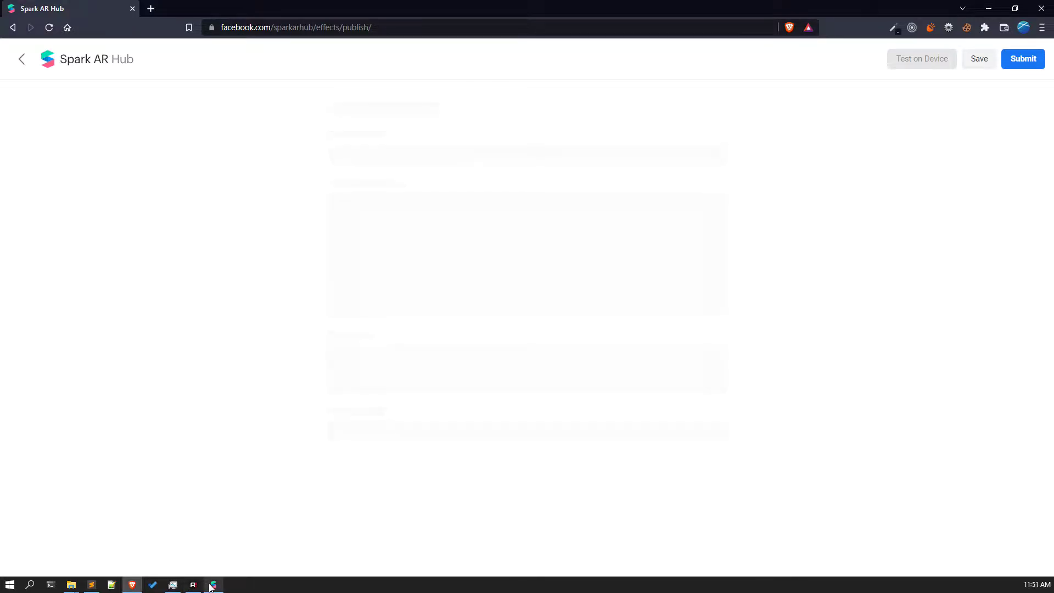
mouse_move(211, 586)
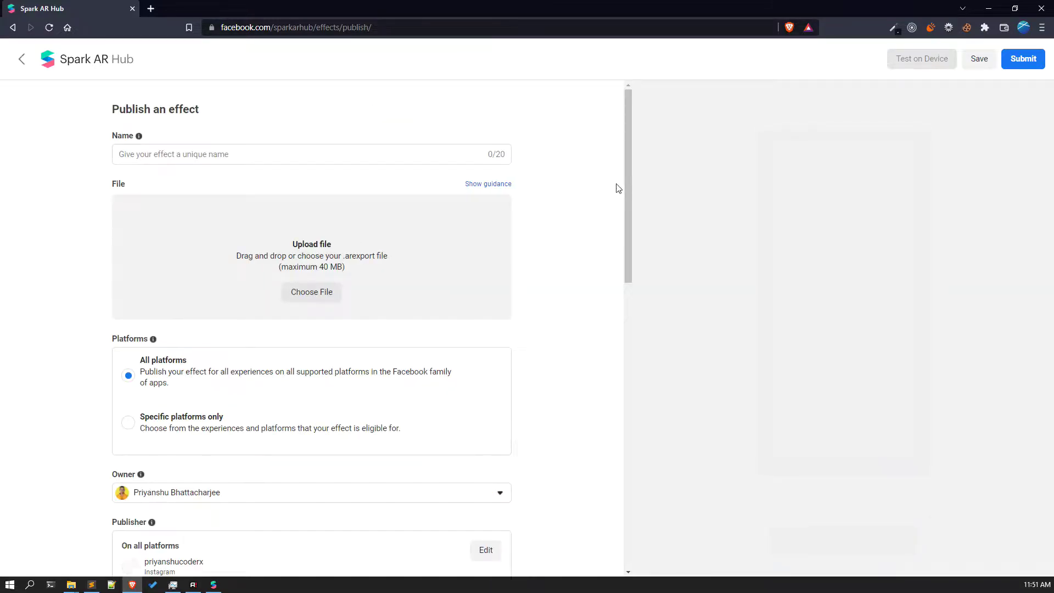
scroll(629, 192, down, 1)
scroll(628, 181, up, 1)
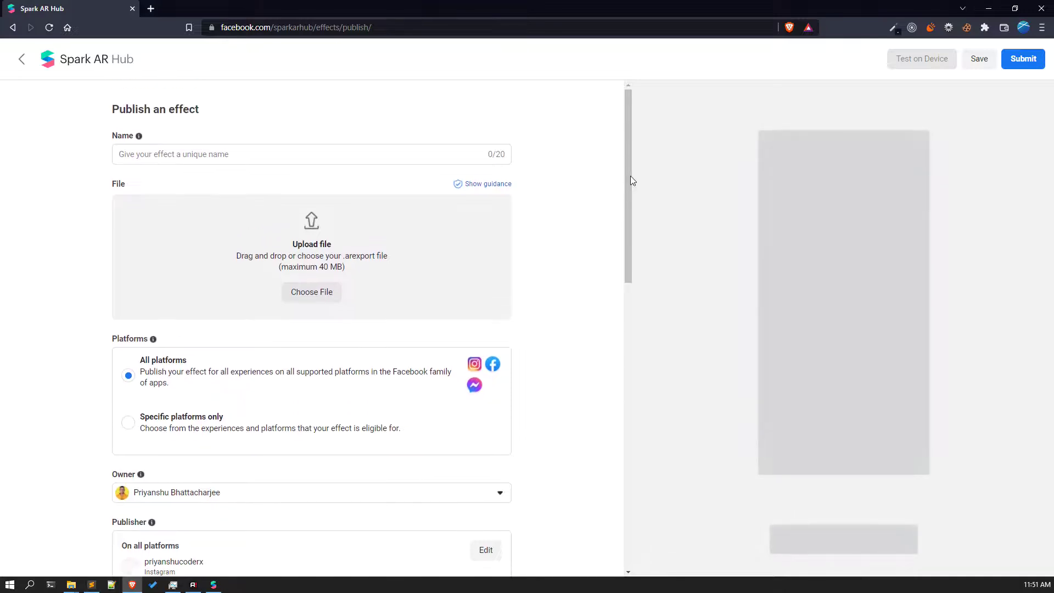
click(219, 157)
click(281, 136)
click(263, 150)
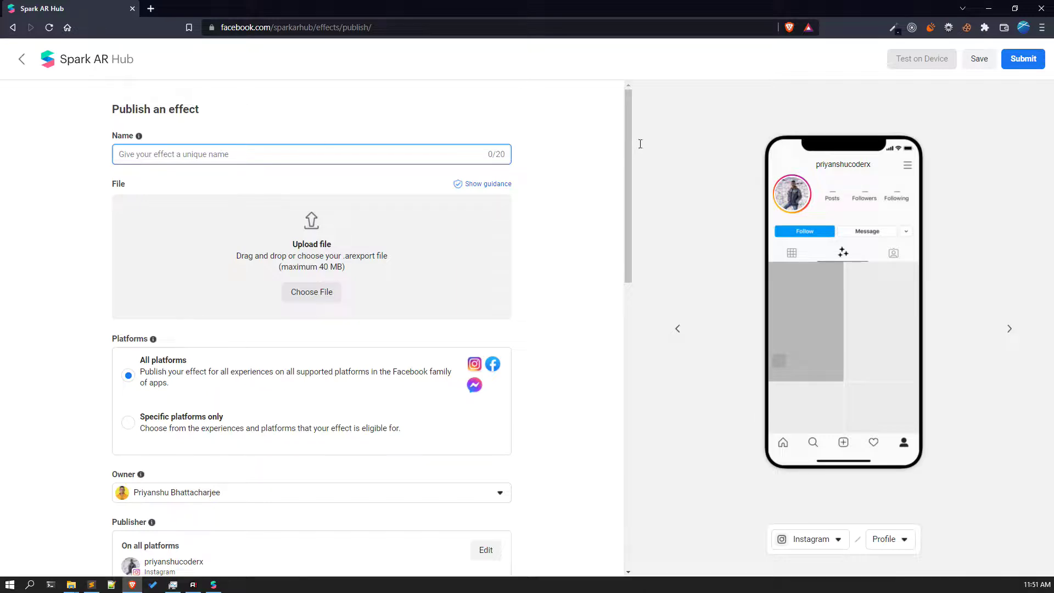
text(Weird)
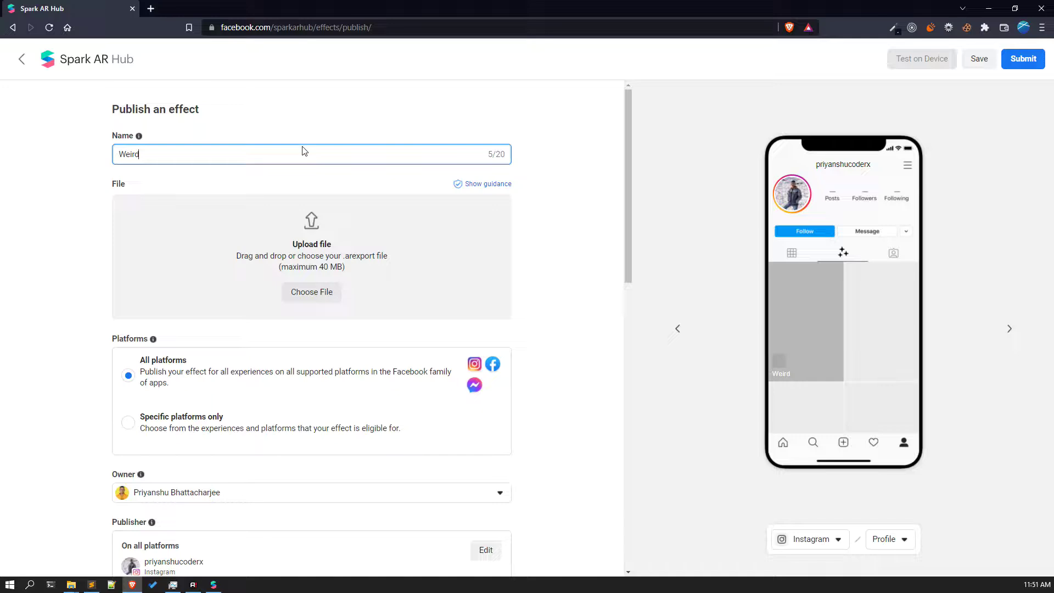
text(Uncle)
Step: Set the platforms to Specific platforms only to view its sharing and video calling options, and return to All platforms
scroll(311, 245, down, 2)
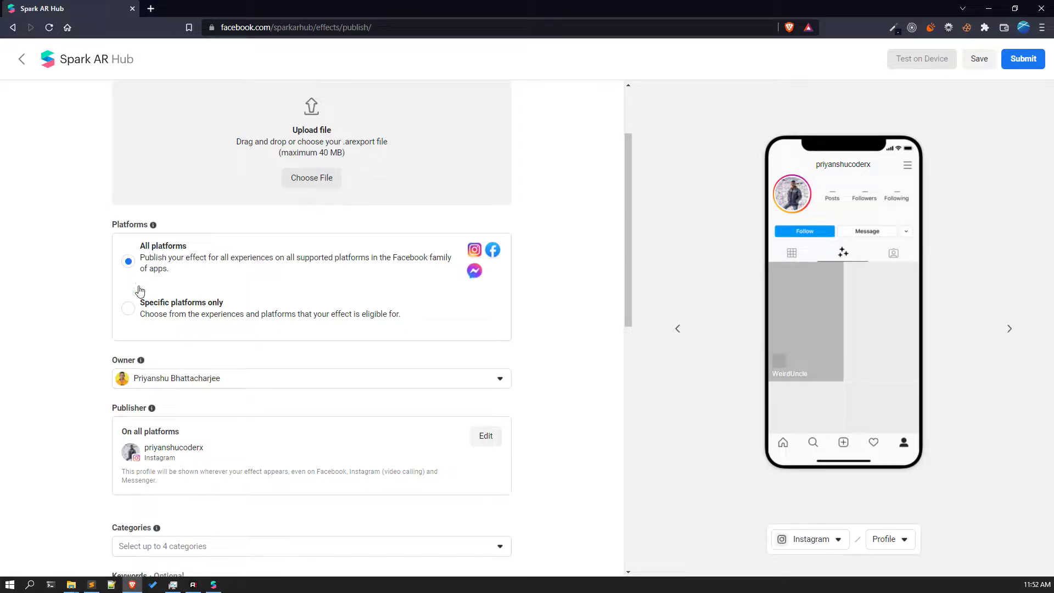
click(130, 311)
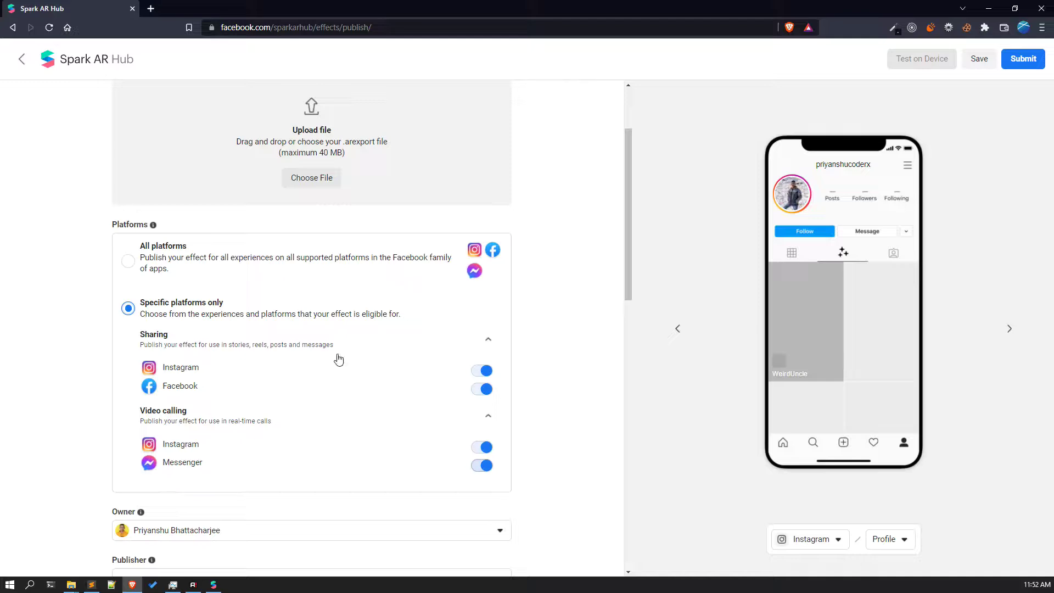
click(160, 264)
Step: Review the form's owner and publisher settings and the list of available effect categories
scroll(160, 265, down, 2)
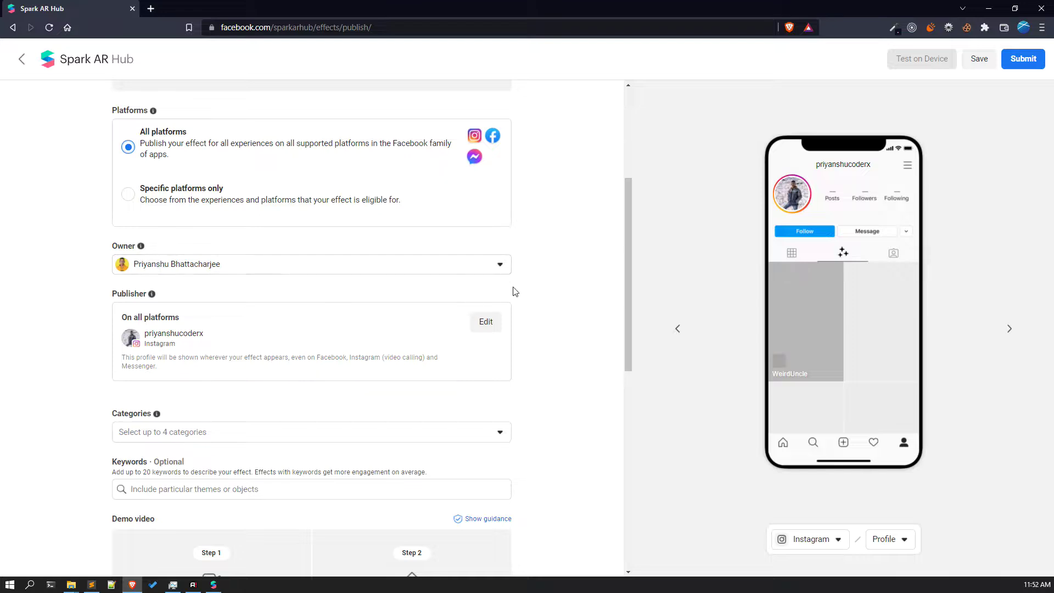
scroll(148, 355, down, 1)
scroll(147, 355, down, 2)
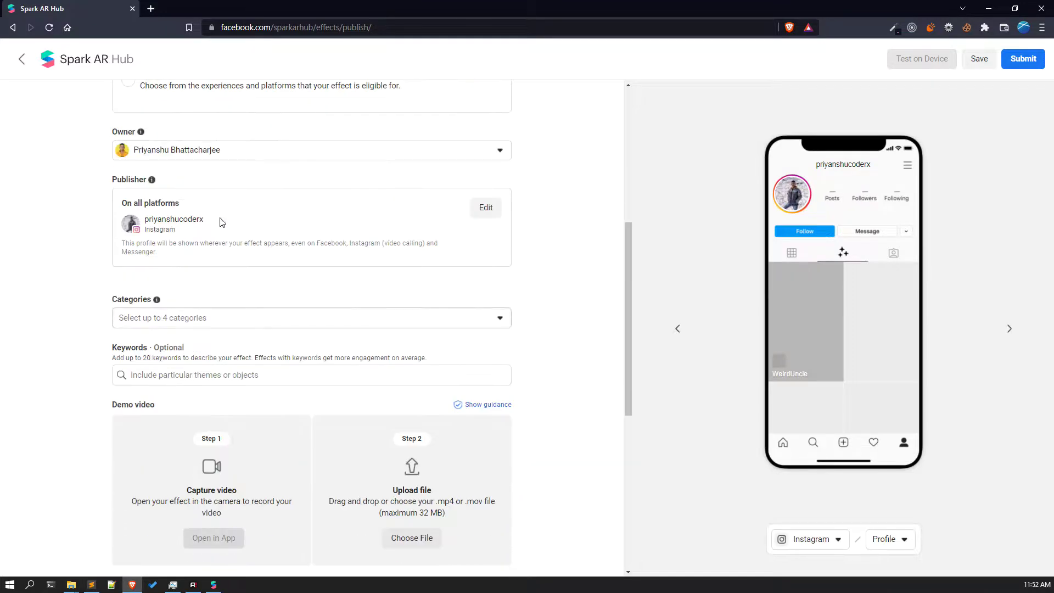
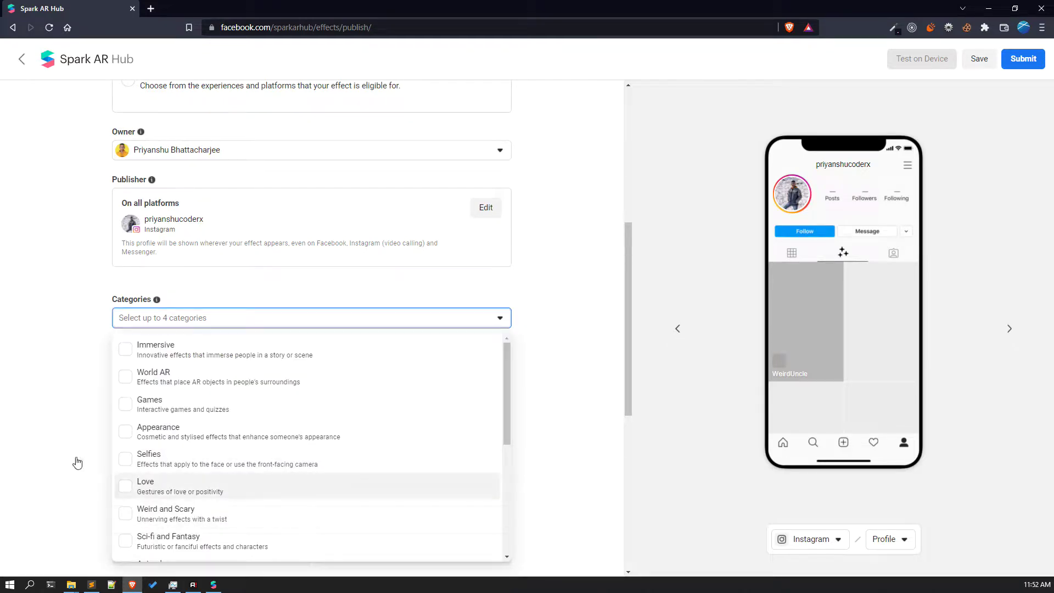
click(75, 414)
scroll(179, 136, up, 1)
scroll(177, 142, up, 4)
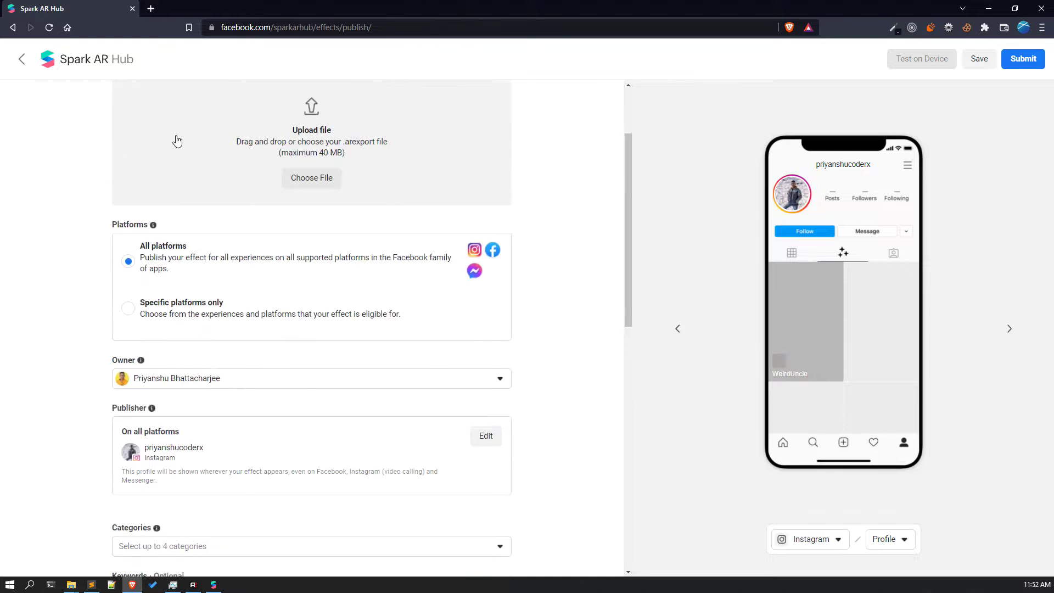
Step: Examine the keywords, demo video, icon, collaborators, publication date and legal agreement sections of the publishing form
scroll(173, 149, down, 6)
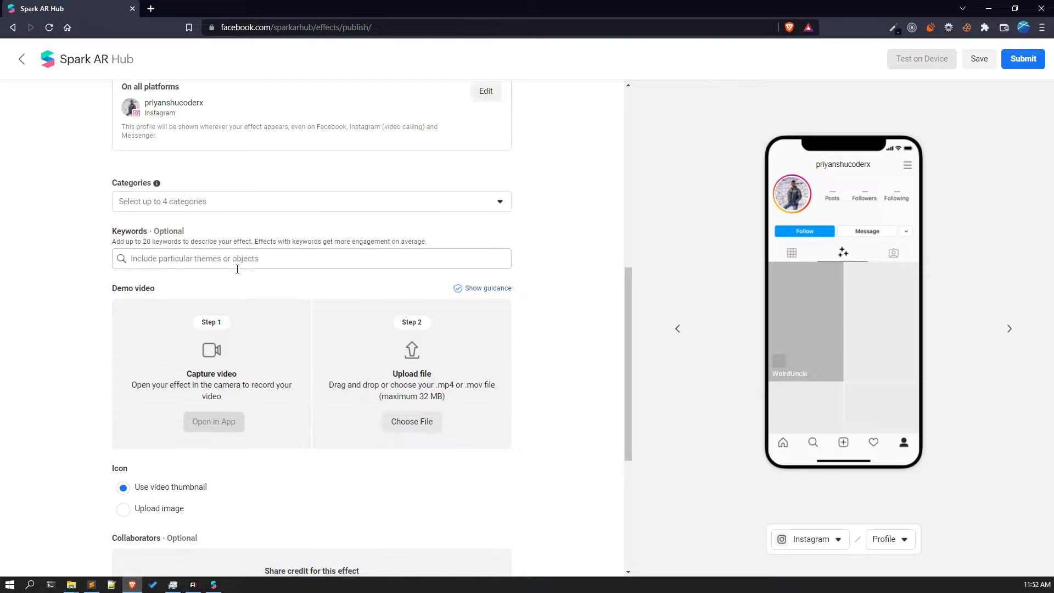
scroll(241, 285, down, 2)
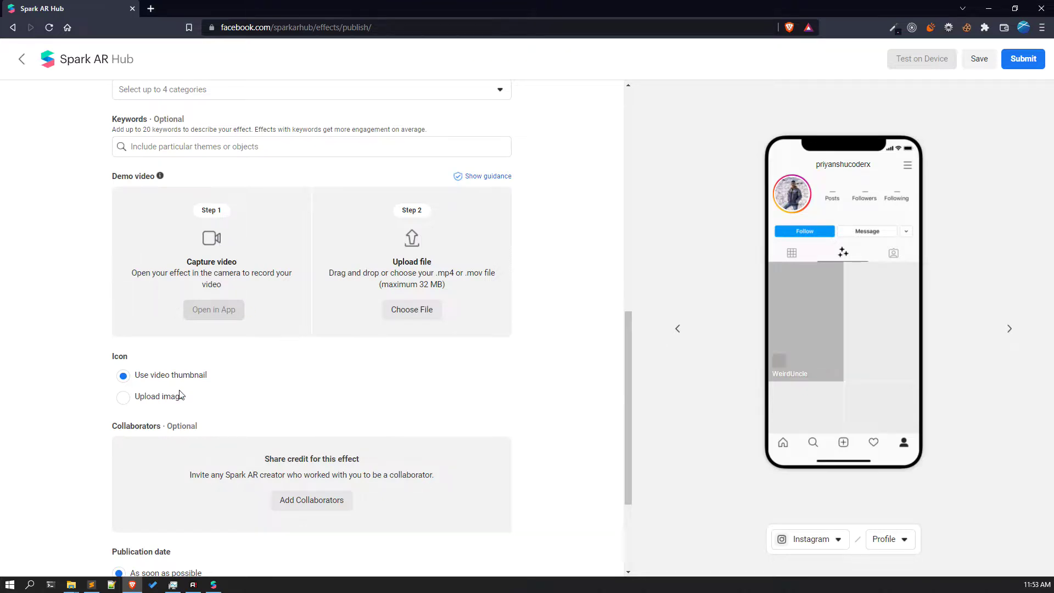
scroll(179, 391, down, 2)
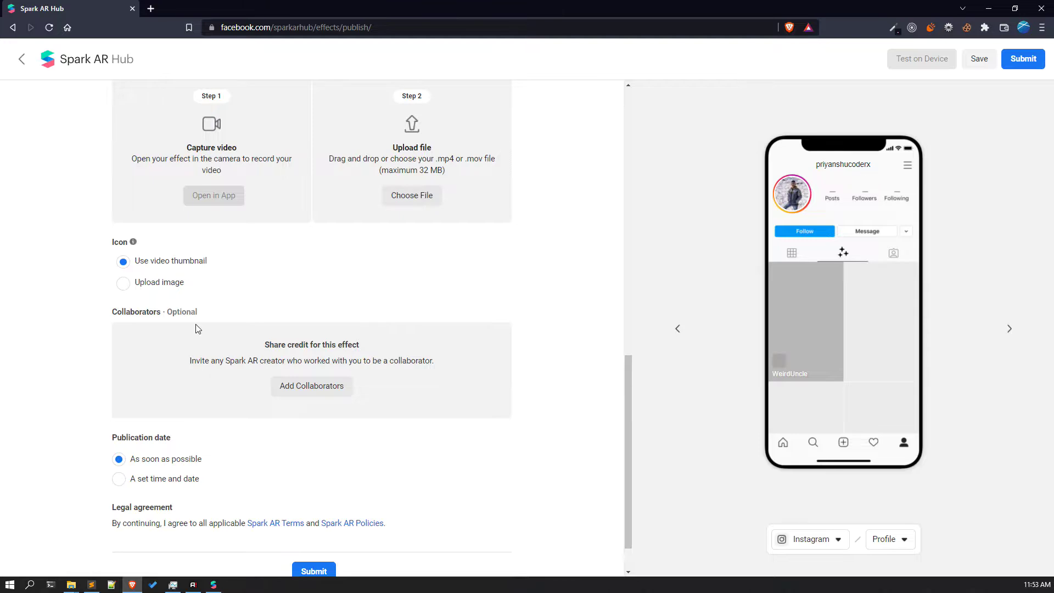
scroll(197, 329, down, 1)
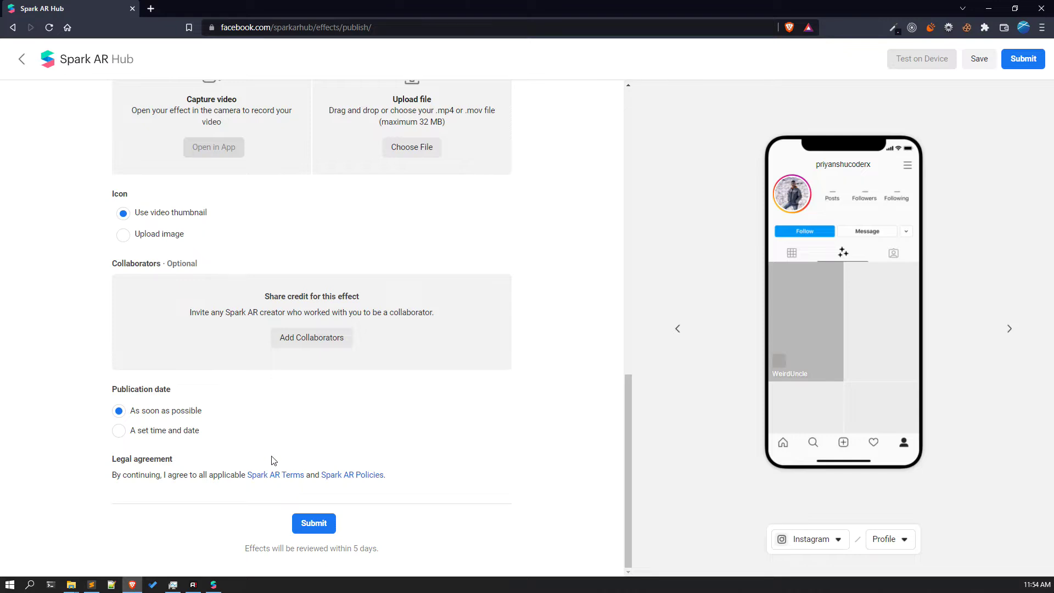
scroll(266, 450, up, 14)
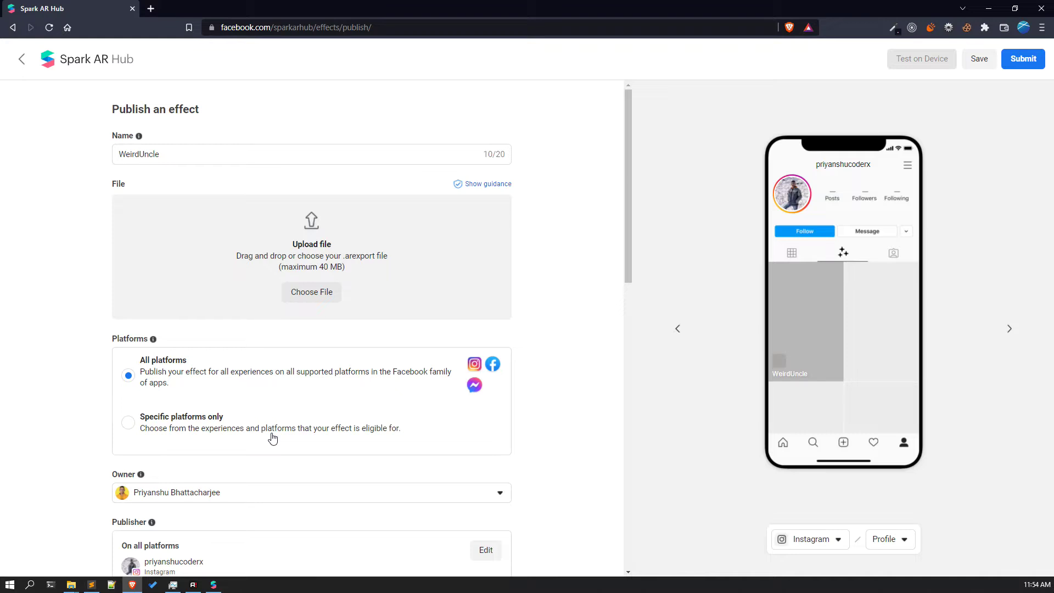
scroll(269, 439, down, 8)
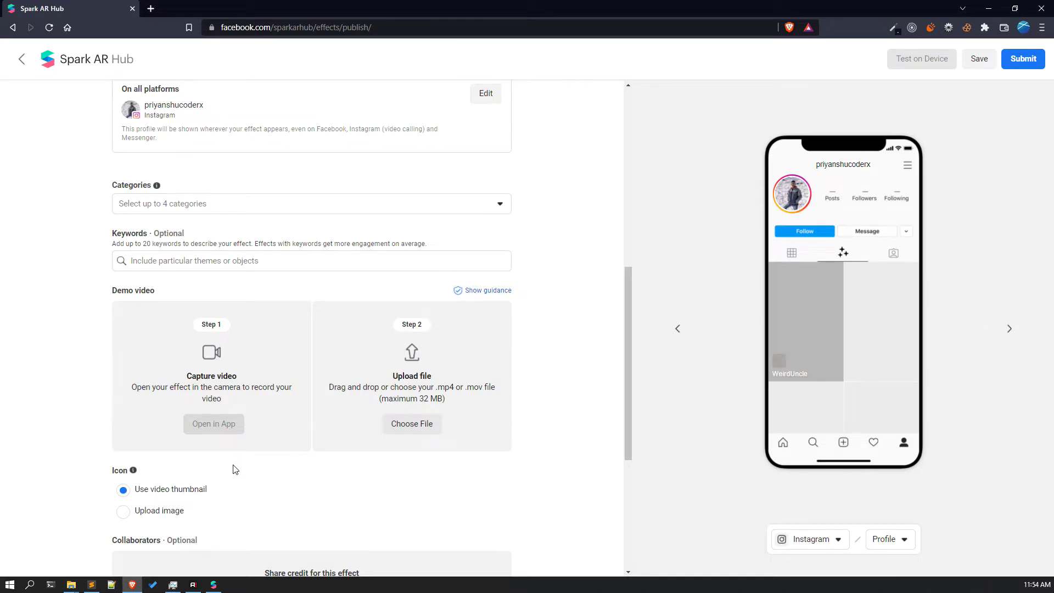
scroll(235, 469, down, 4)
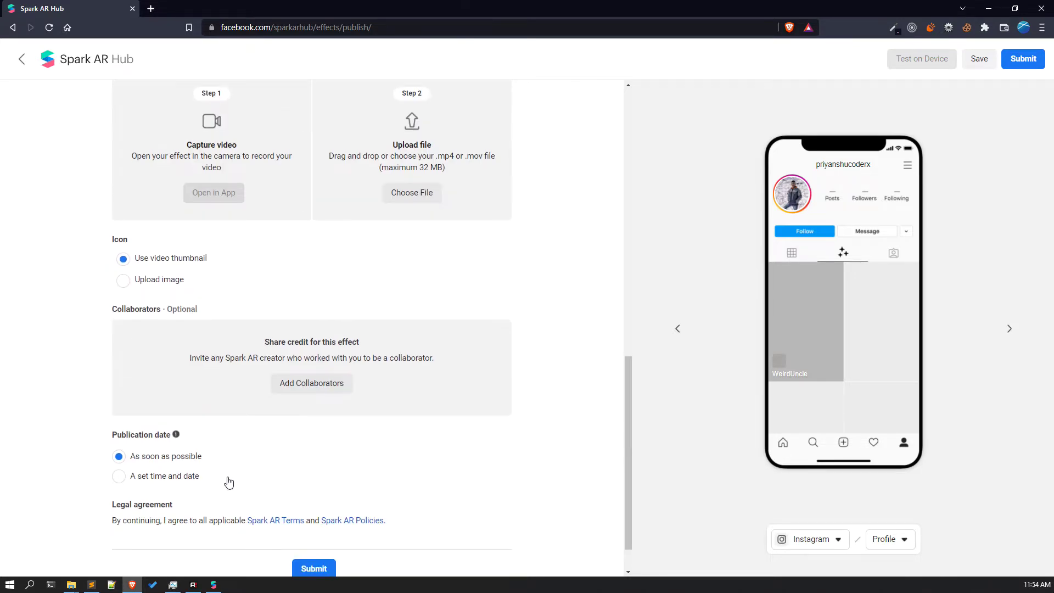
scroll(231, 477, down, 1)
Step: Switch to Spark AR Studio, preview the effect on several real-time simulation people, return to the first one and pause playback
click(214, 585)
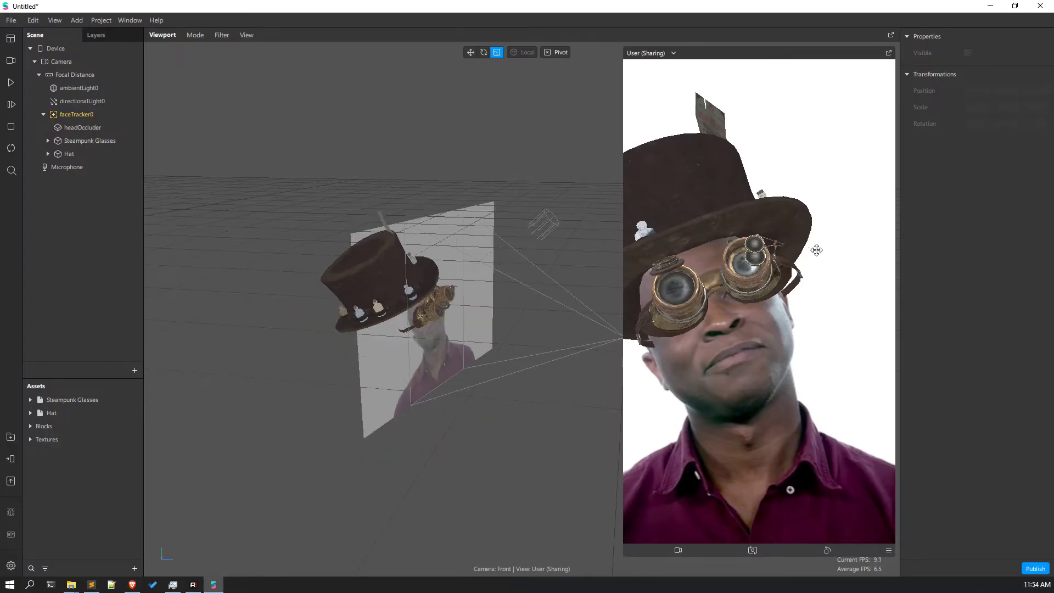
click(10, 82)
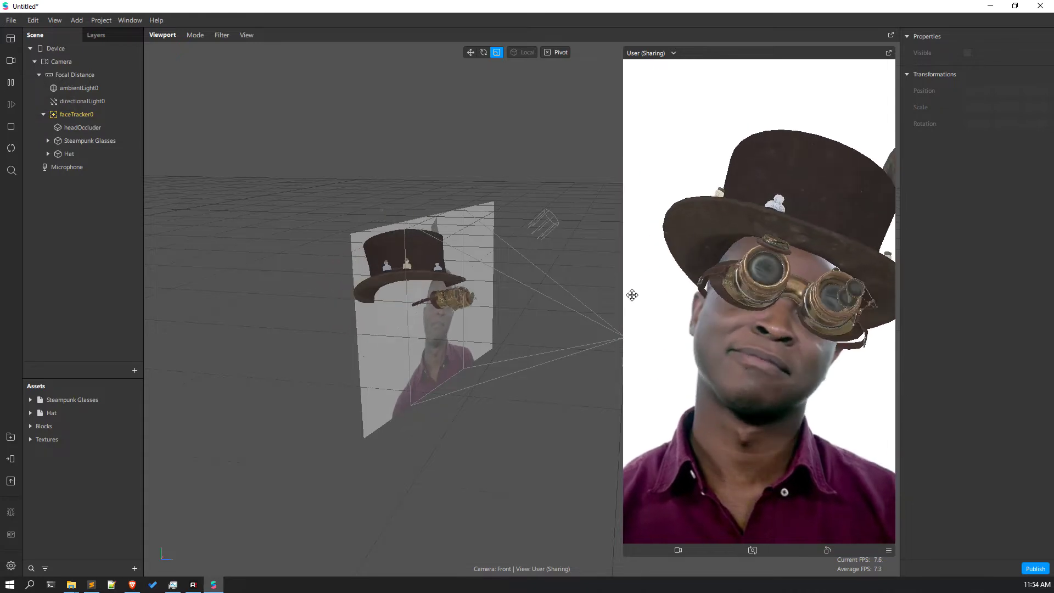
click(10, 60)
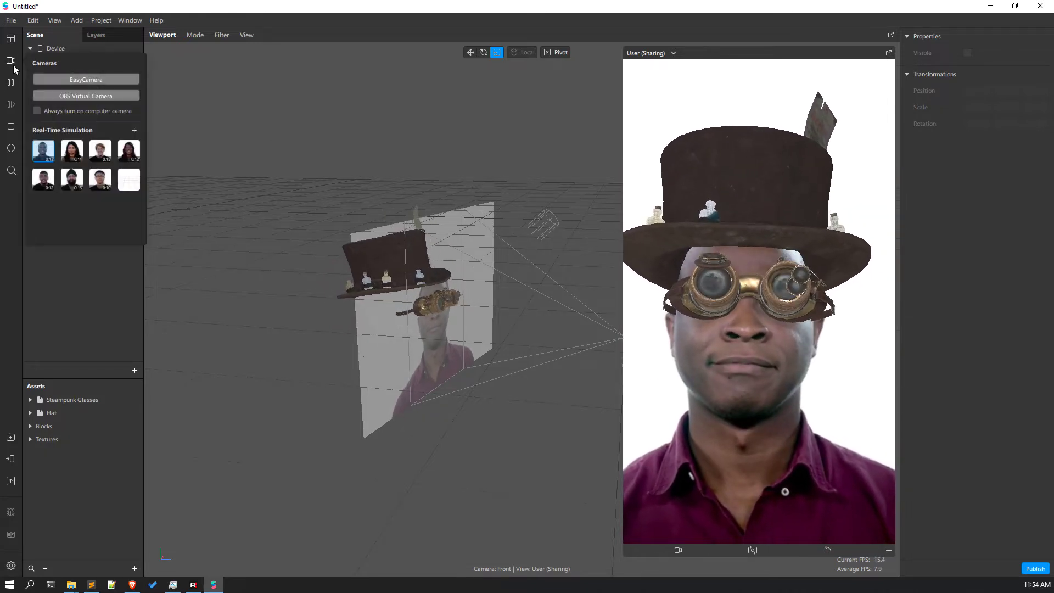
click(72, 150)
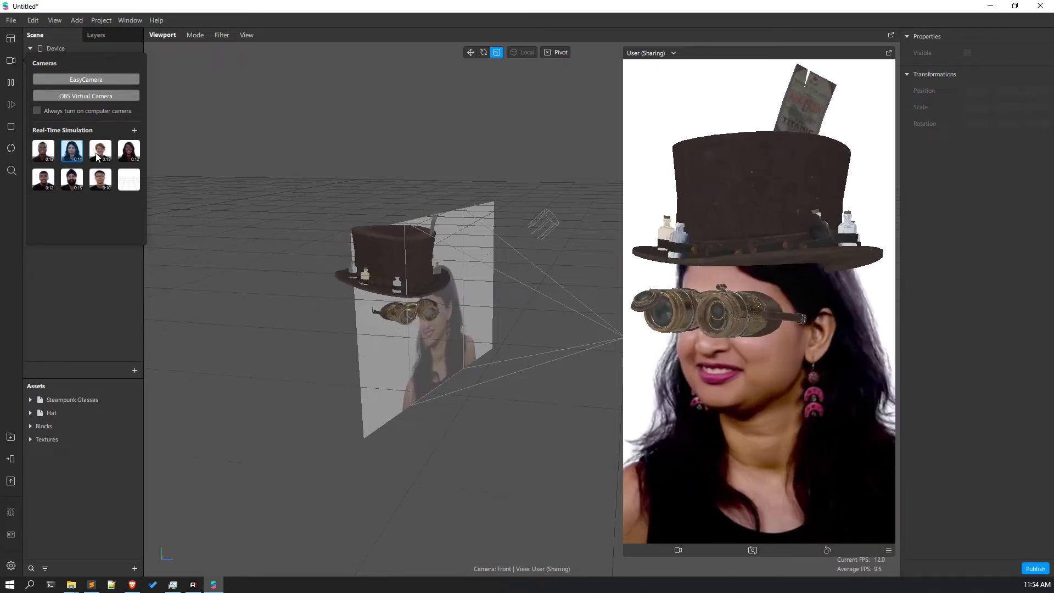
click(100, 178)
click(72, 179)
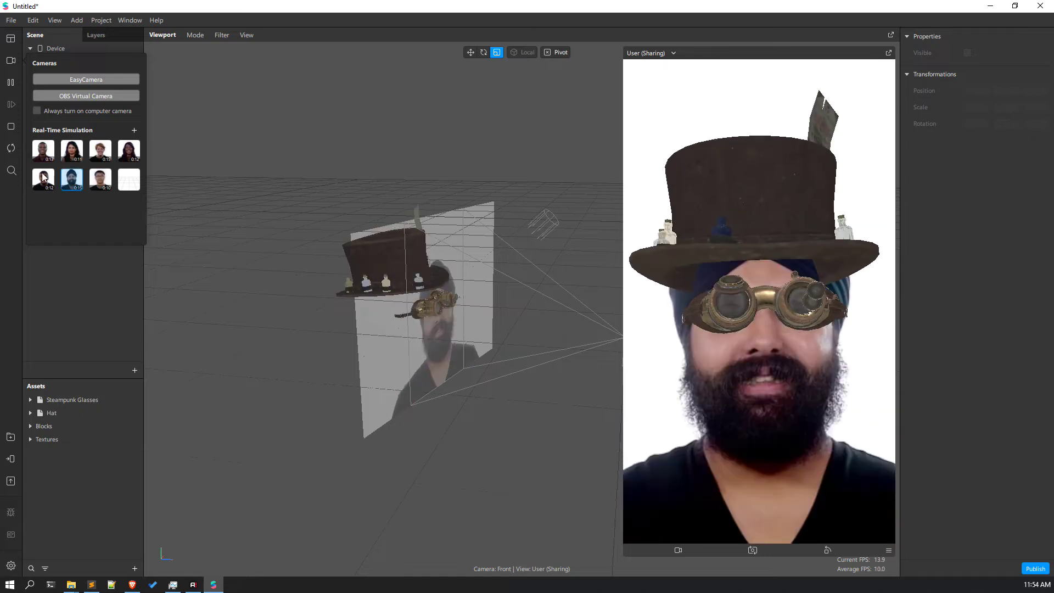
click(43, 179)
click(43, 151)
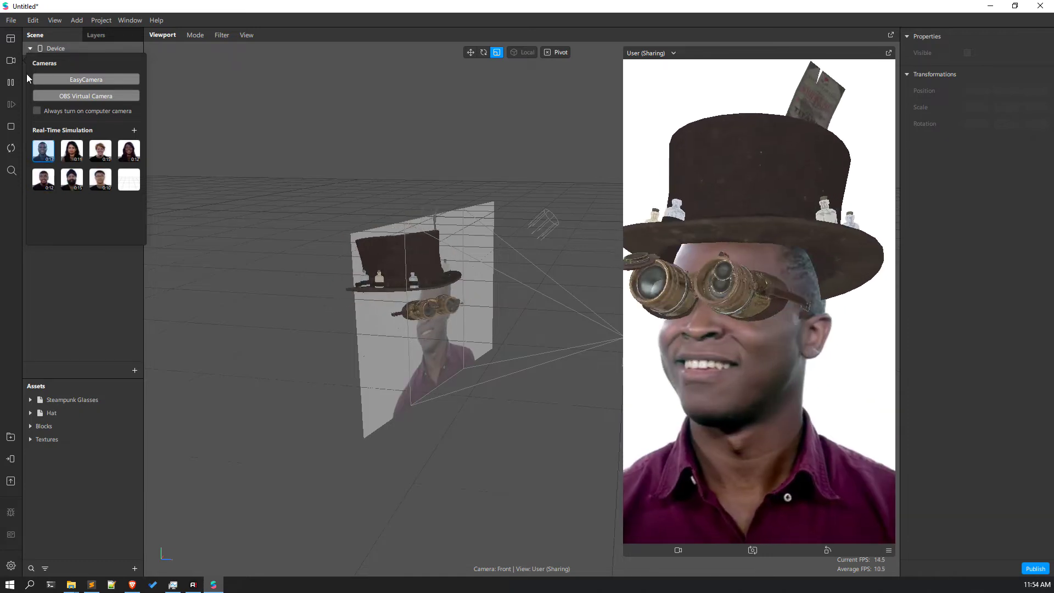
click(10, 82)
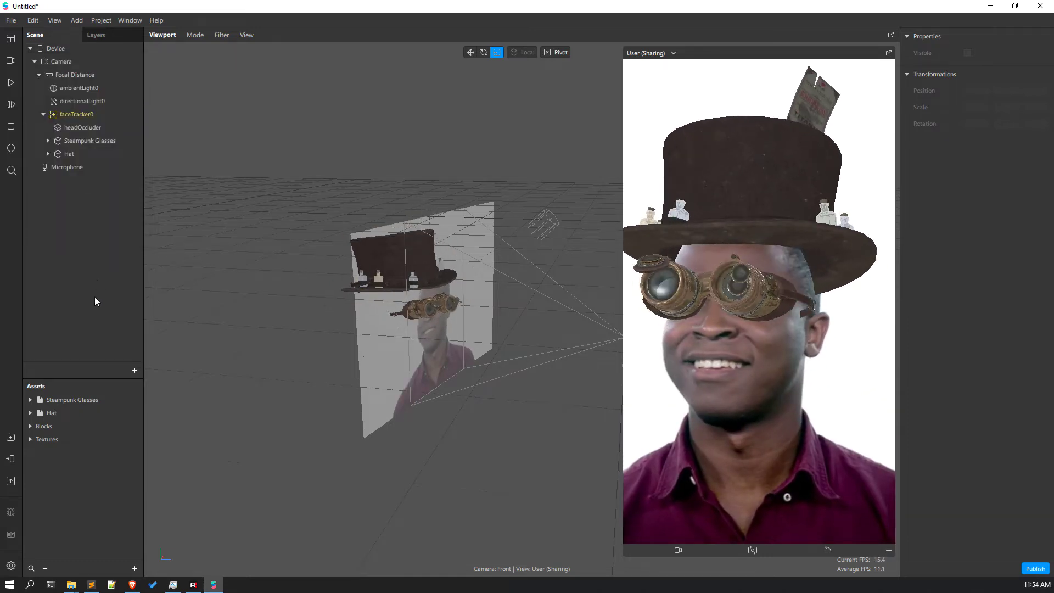
Step: Return to Spark AR Hub in the browser and look through the WeirdUncle publishing form again
click(132, 584)
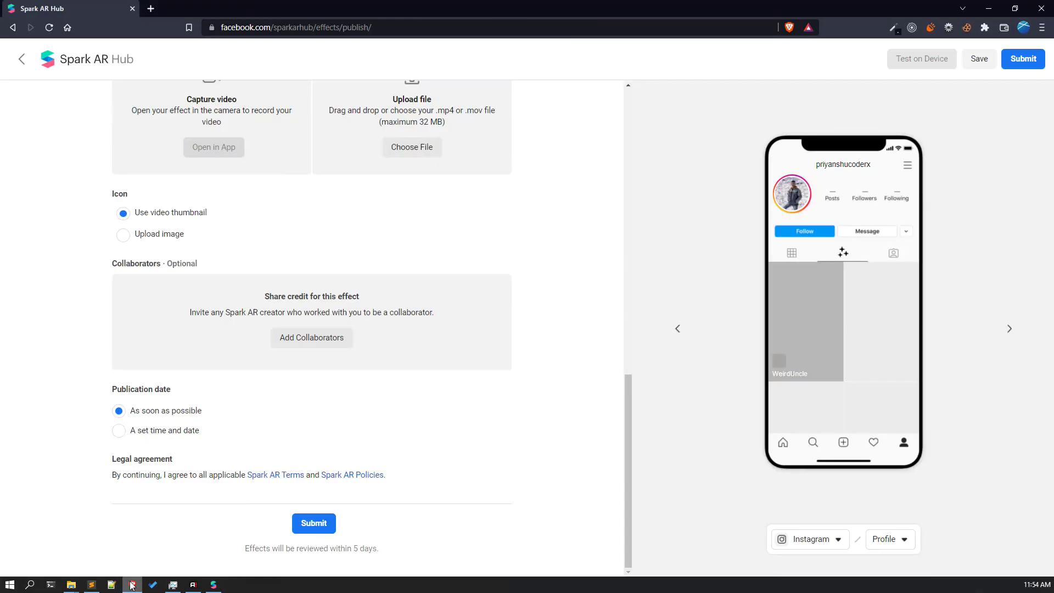
scroll(159, 407, up, 2)
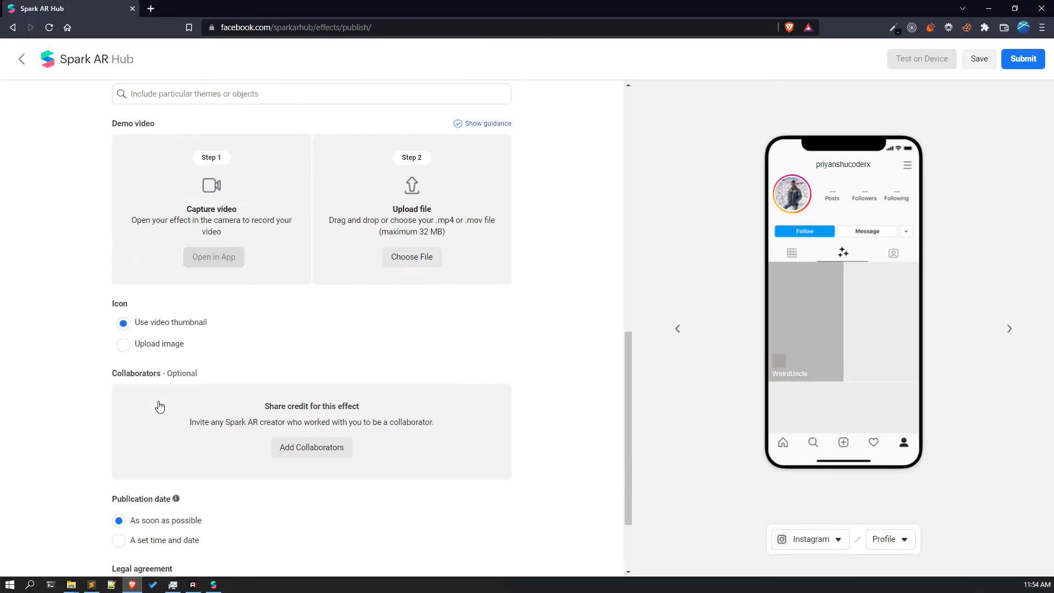
scroll(159, 406, up, 10)
scroll(154, 412, down, 9)
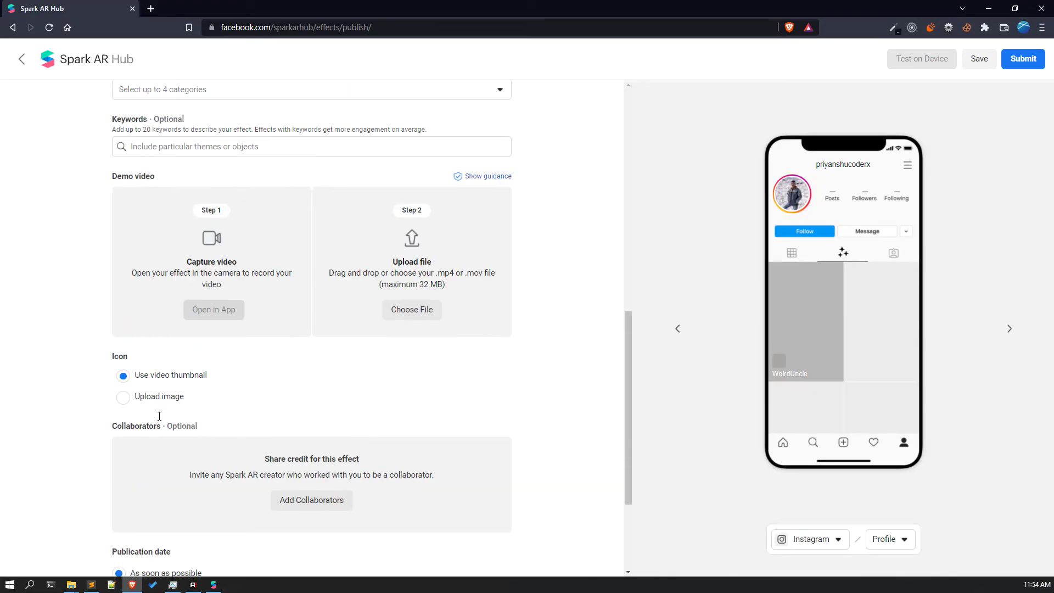
Step: Review the publishing form from the platform and owner settings down to the publication date, legal agreement and submission section
scroll(159, 415, down, 3)
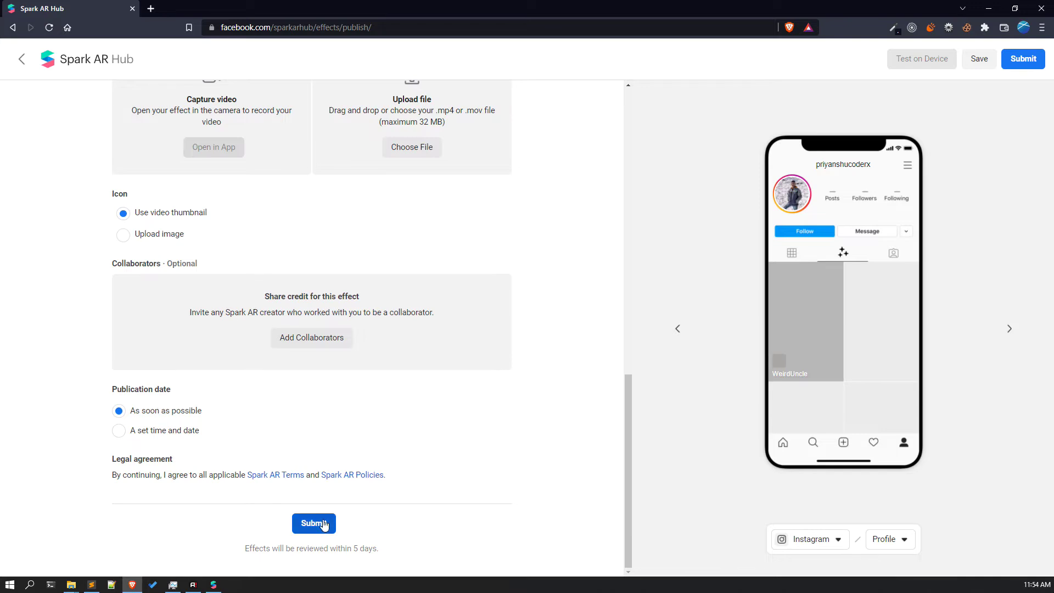
scroll(254, 483, up, 8)
scroll(208, 434, down, 2)
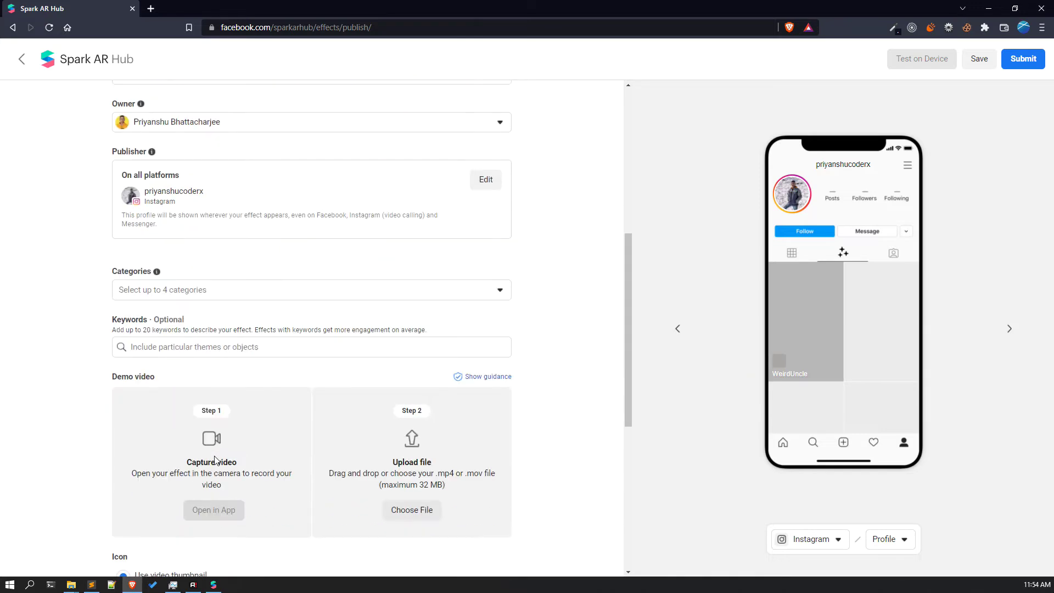
mouse_move(160, 355)
scroll(159, 356, down, 4)
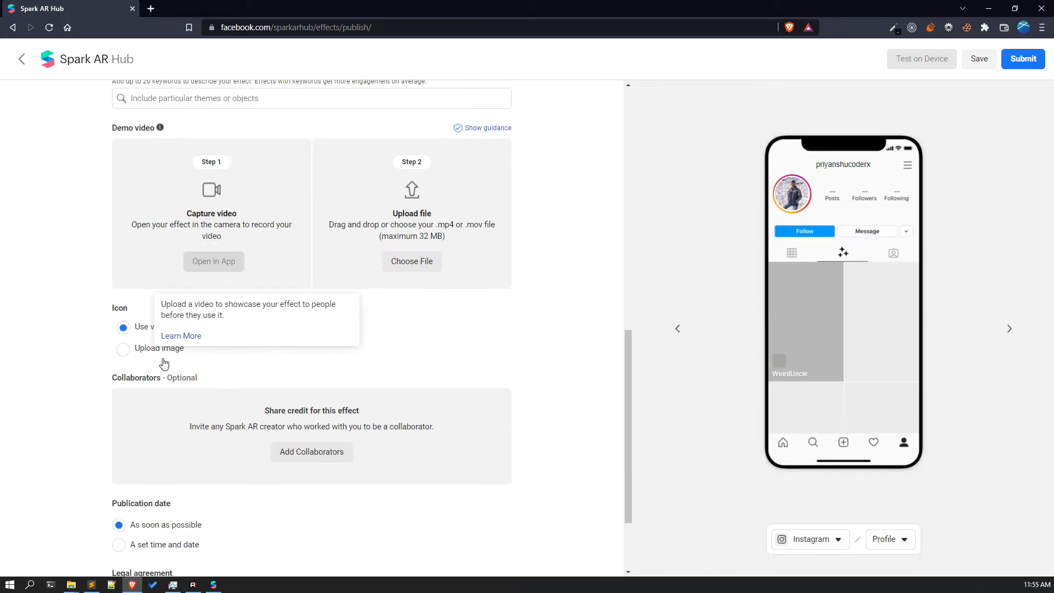
scroll(142, 433, up, 5)
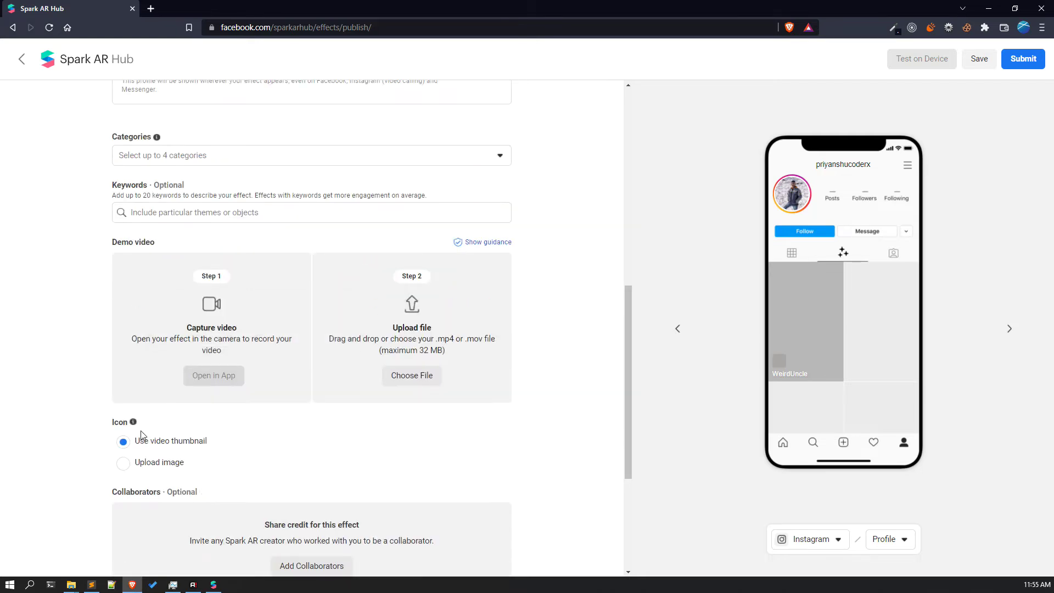
scroll(141, 435, up, 3)
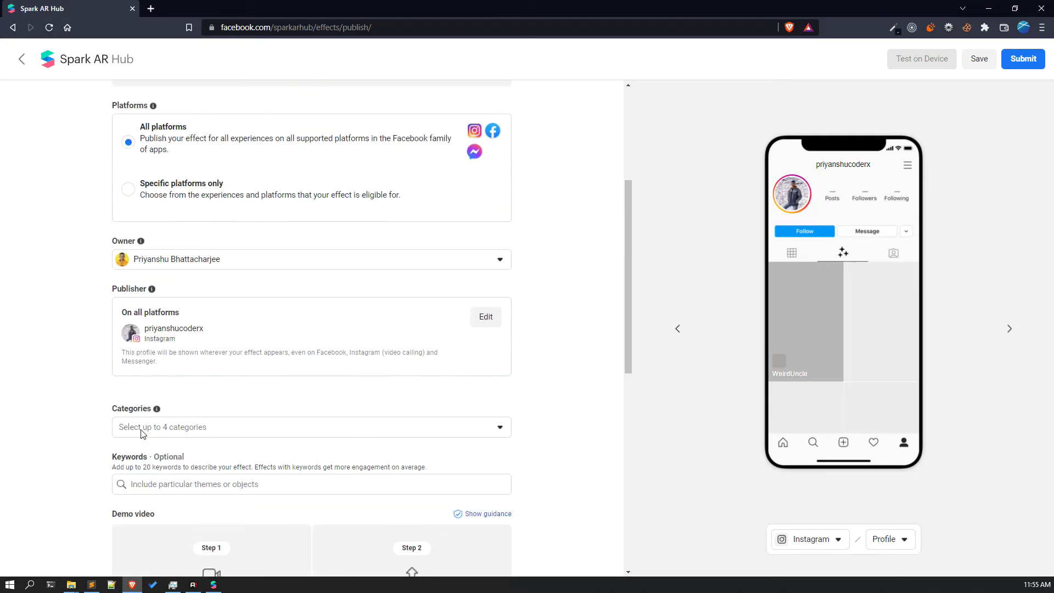
scroll(142, 433, down, 9)
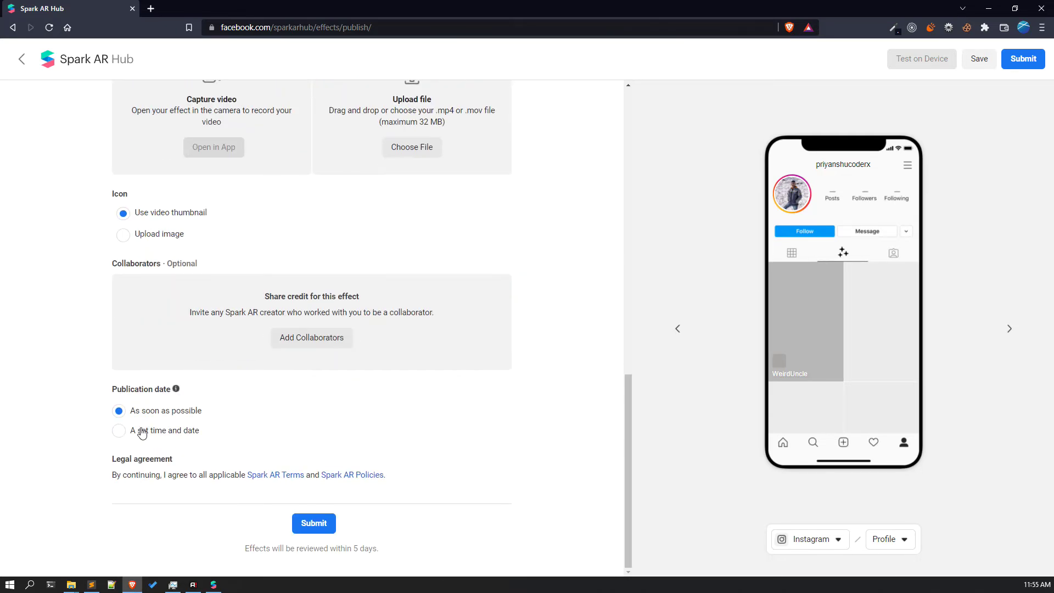